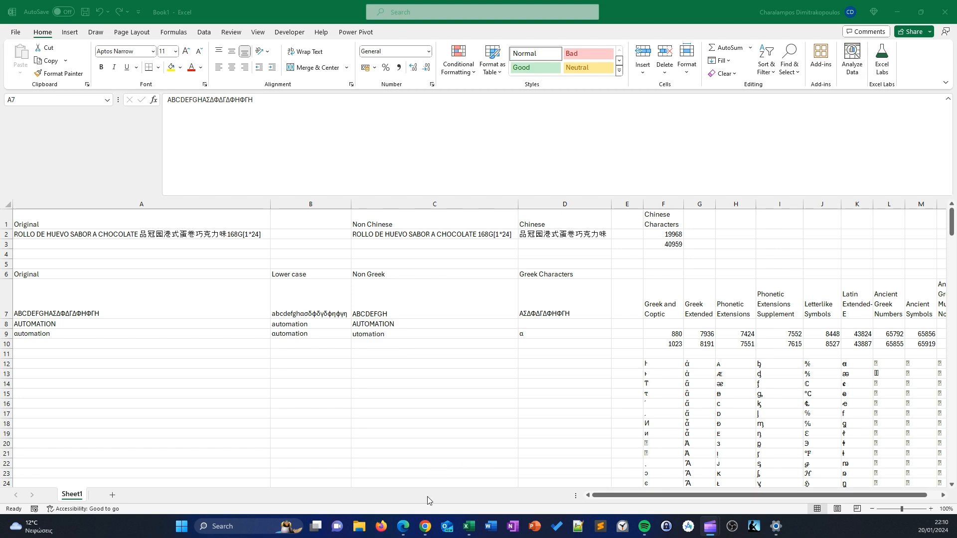
Step: Switch to the Reddit post about separating Spanish and Chinese text and read its mixed-language example string
mouse_move(428, 529)
click(435, 478)
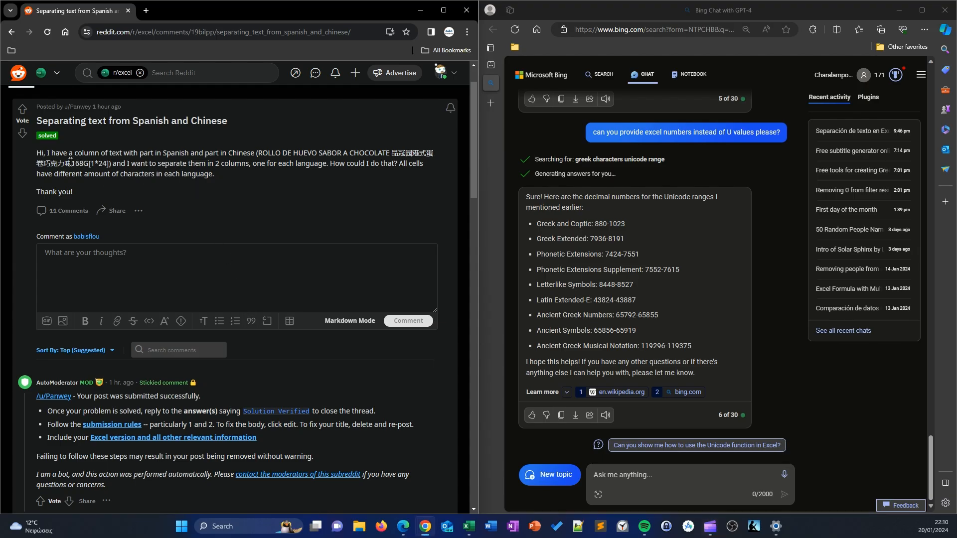
drag(151, 153, 264, 151)
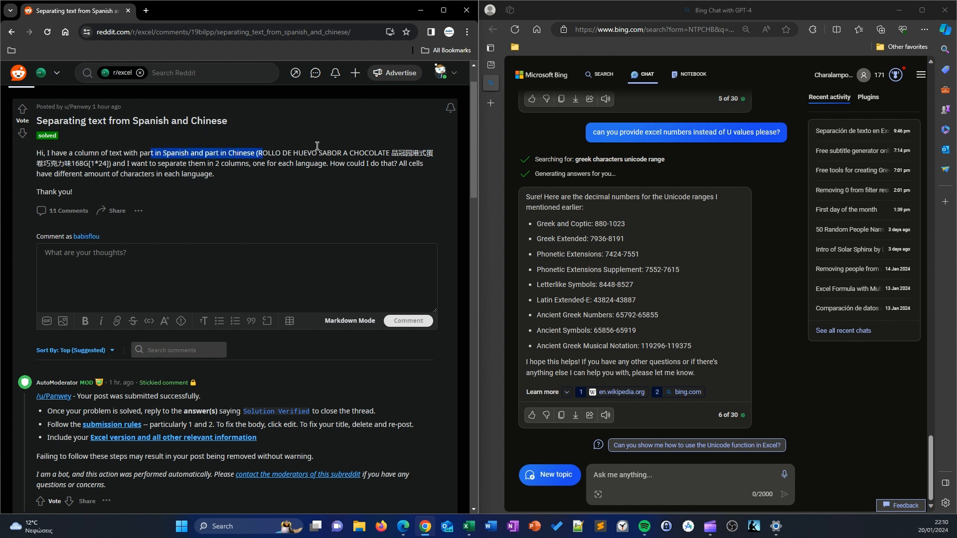
drag(259, 150, 111, 167)
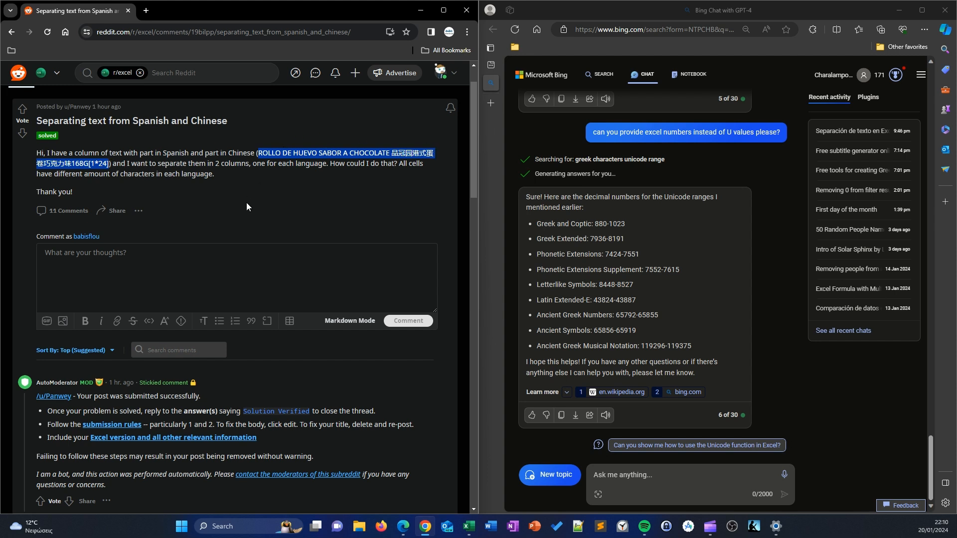
scroll(267, 180, down, 1)
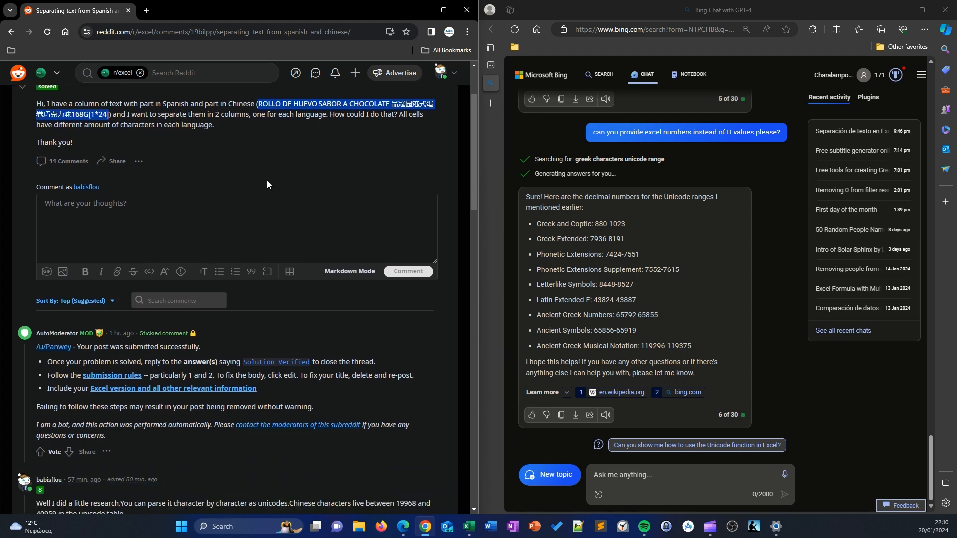
Step: Back in the Excel workbook, copy the original Spanish and Chinese text from A2 into A14
click(466, 534)
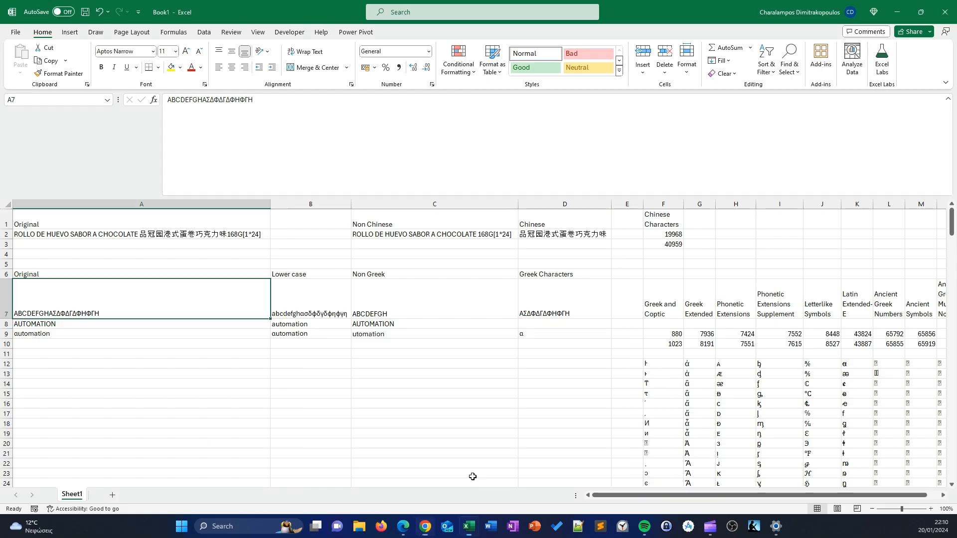
click(121, 242)
click(123, 233)
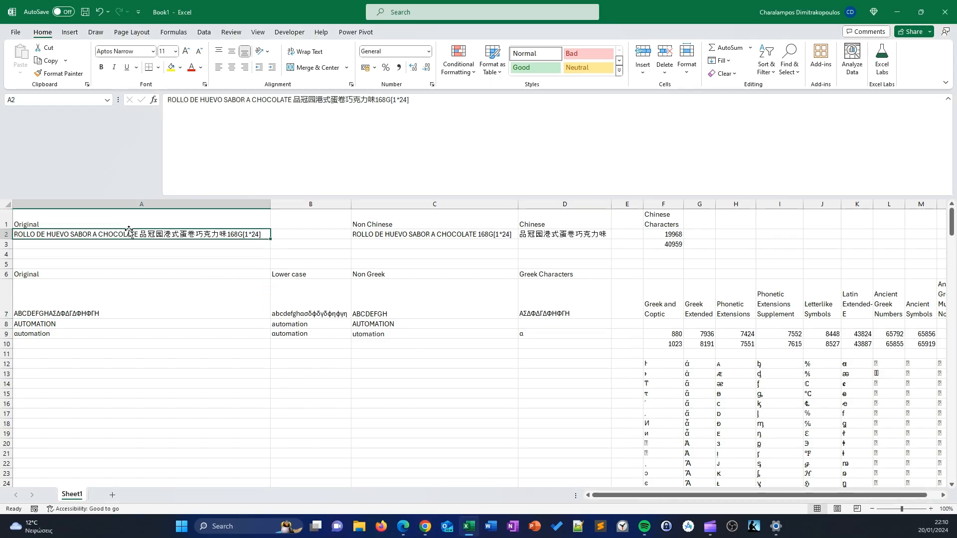
click(447, 100)
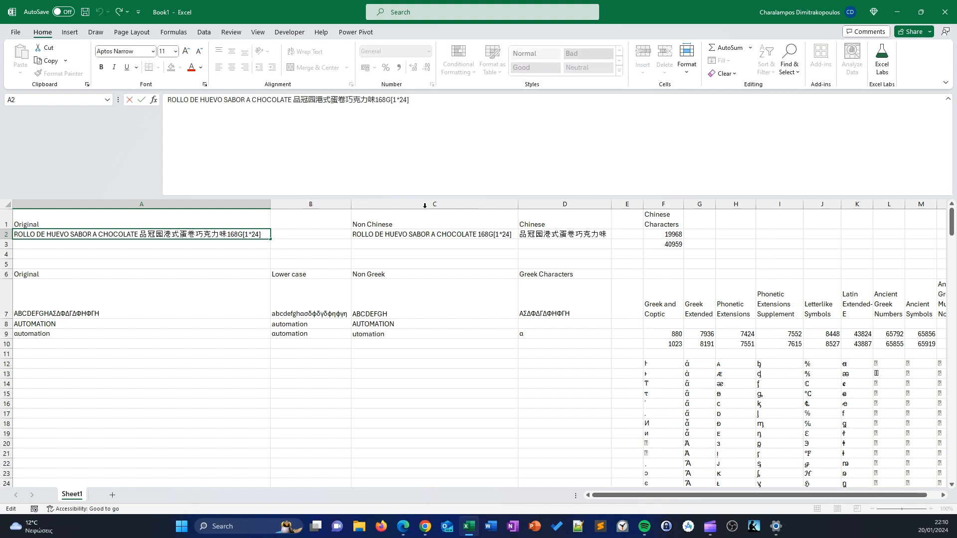
key(Escape)
key(ctrl+c)
click(122, 387)
key(ctrl+v)
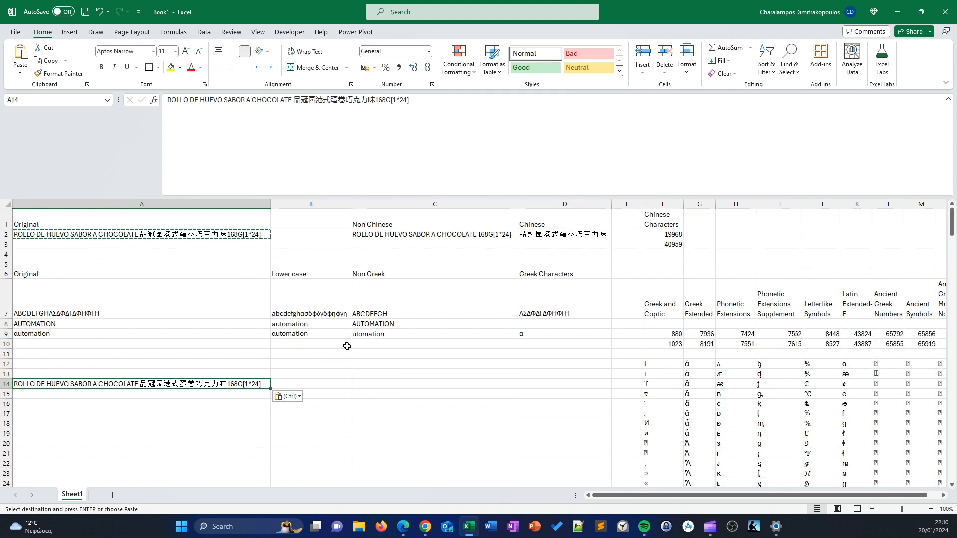
Step: Examine the lower and upper limits of the Chinese character code range in F2:F3
click(391, 392)
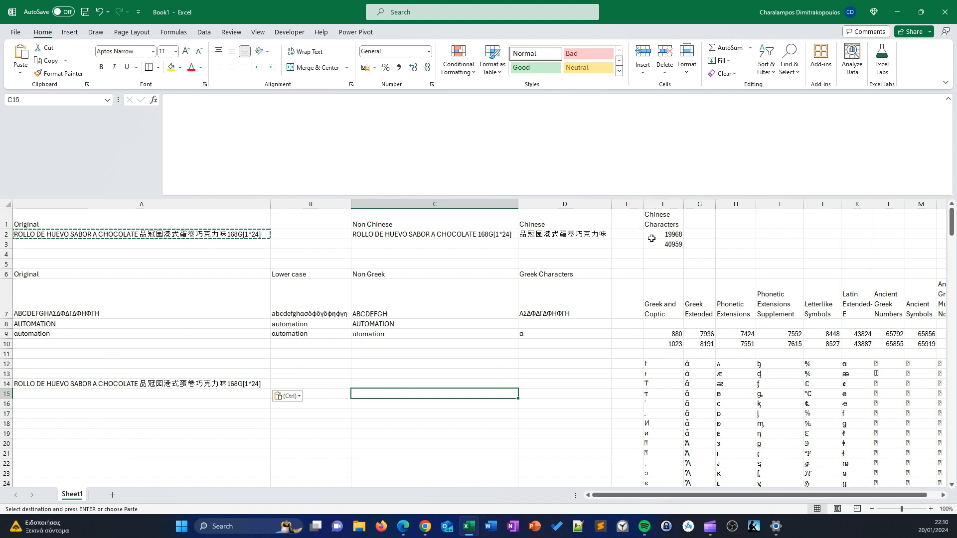
click(671, 235)
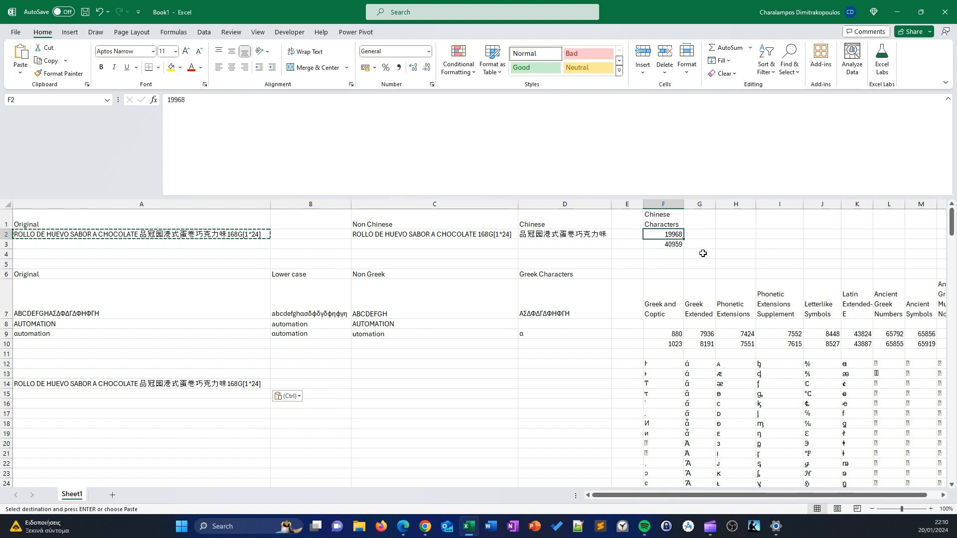
click(677, 245)
drag(676, 235, 678, 243)
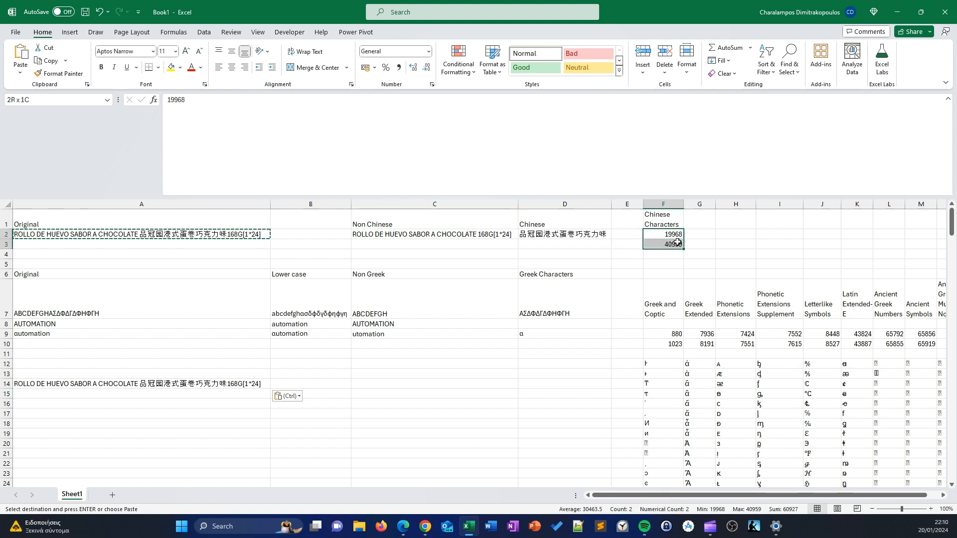
Step: Enter =MID(A14,1,1) in B14 to extract the first character of the copied text
click(329, 401)
click(321, 385)
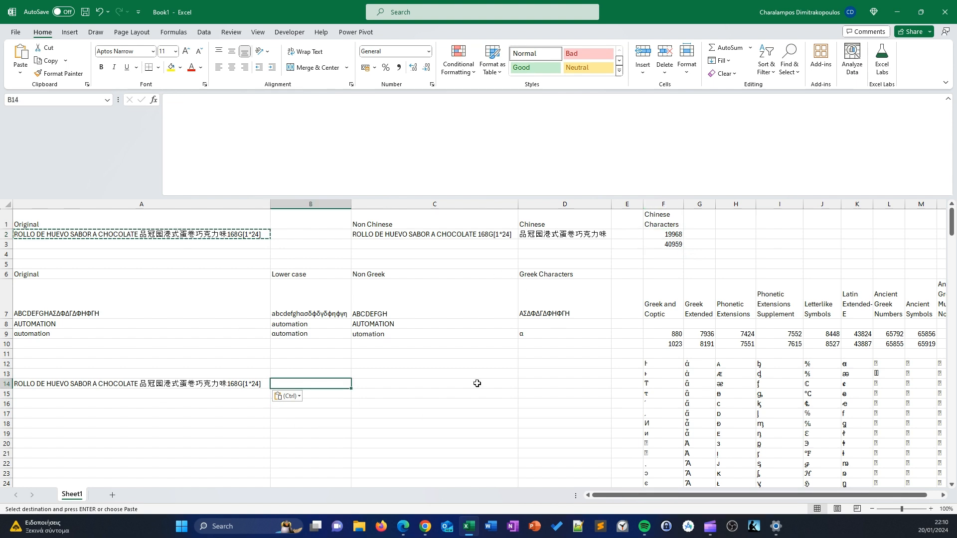
text(=mid)
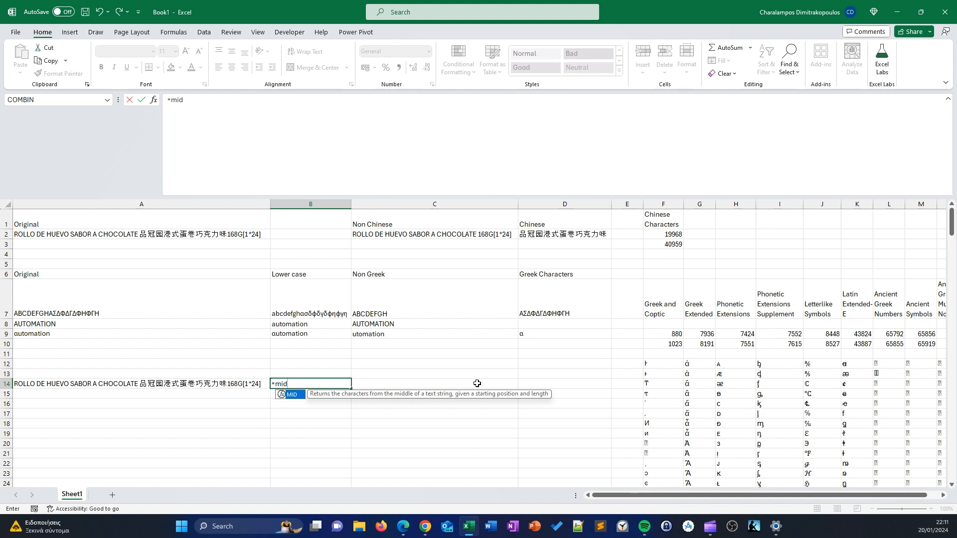
key(Tab)
click(200, 385)
text(,1)
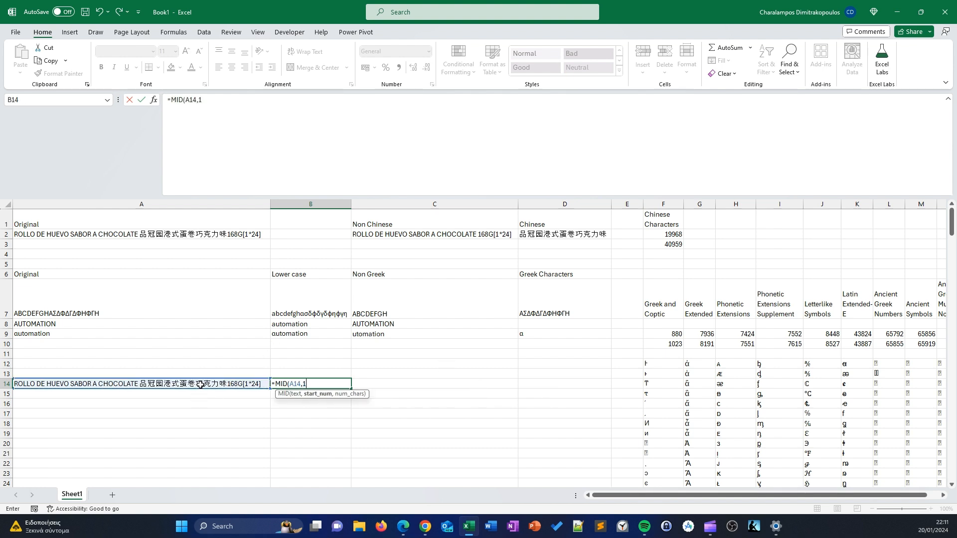
text(,1_)
key(Return)
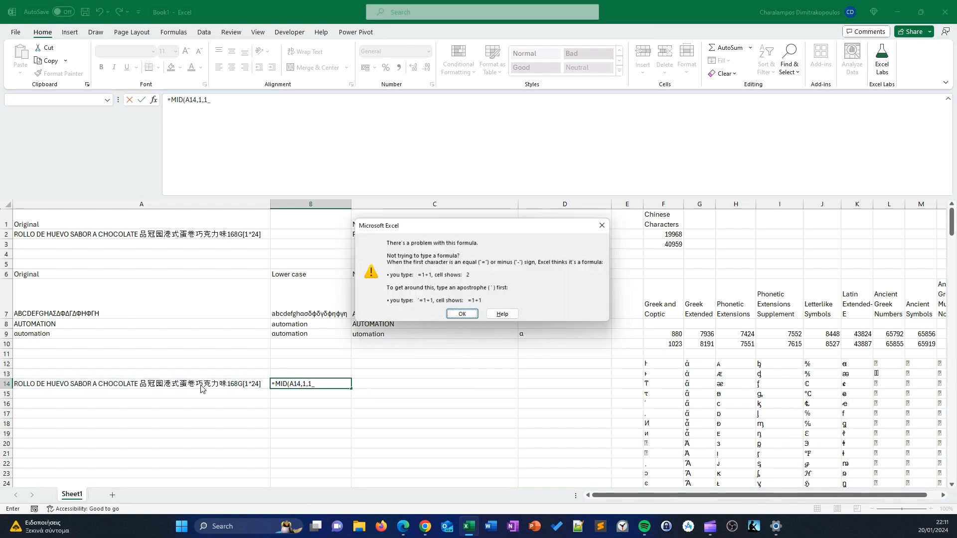
key(Return)
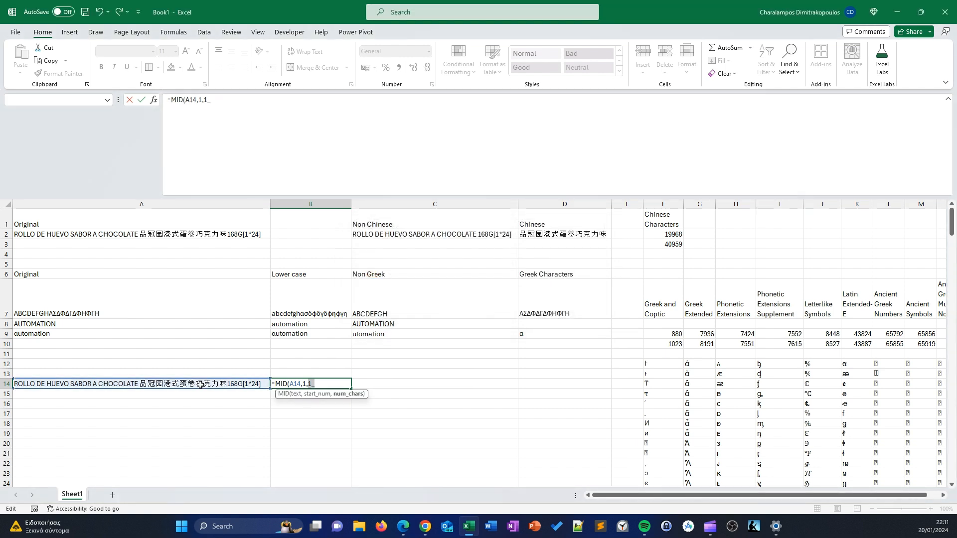
click(279, 116)
key(BackSpace)
key(Return)
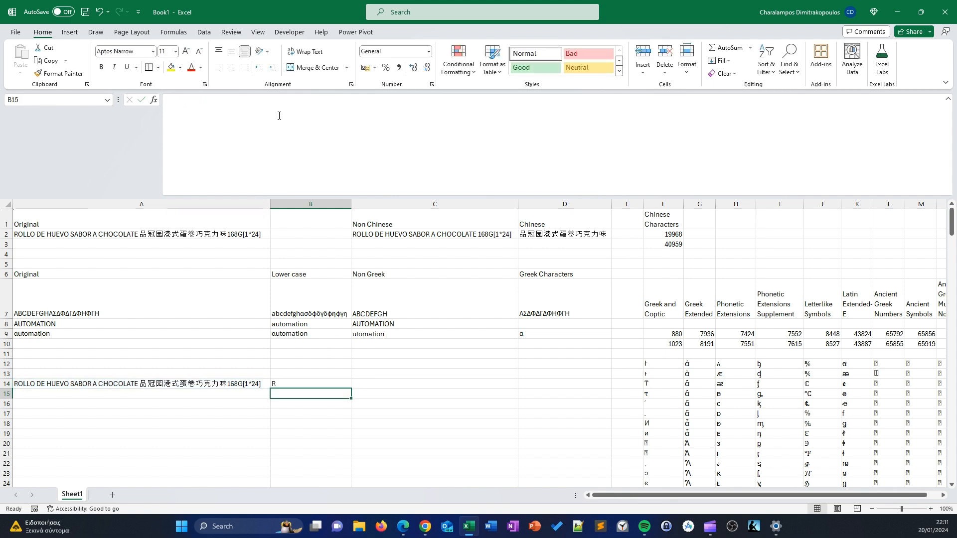
Step: Check the start position argument of the MID formula in B14 and enter 1 in C14
click(308, 382)
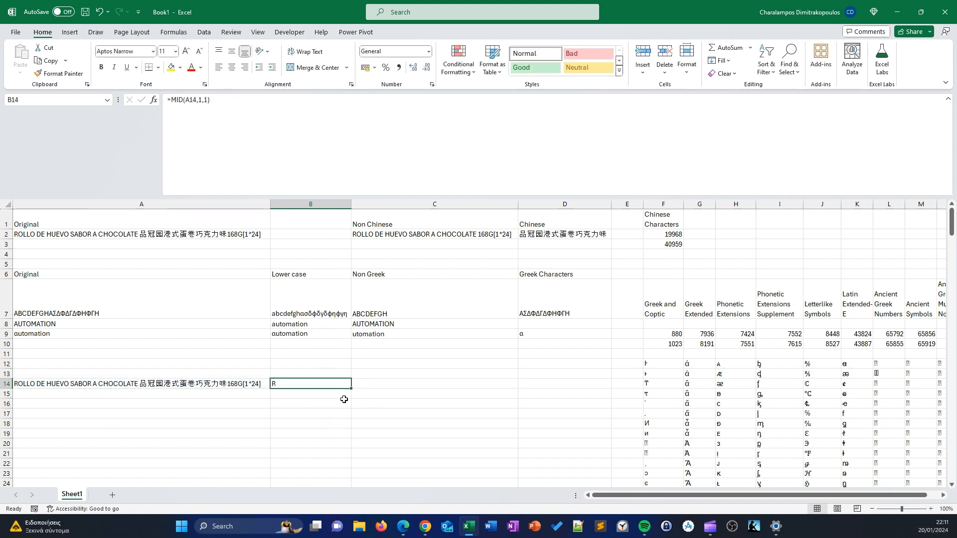
click(201, 99)
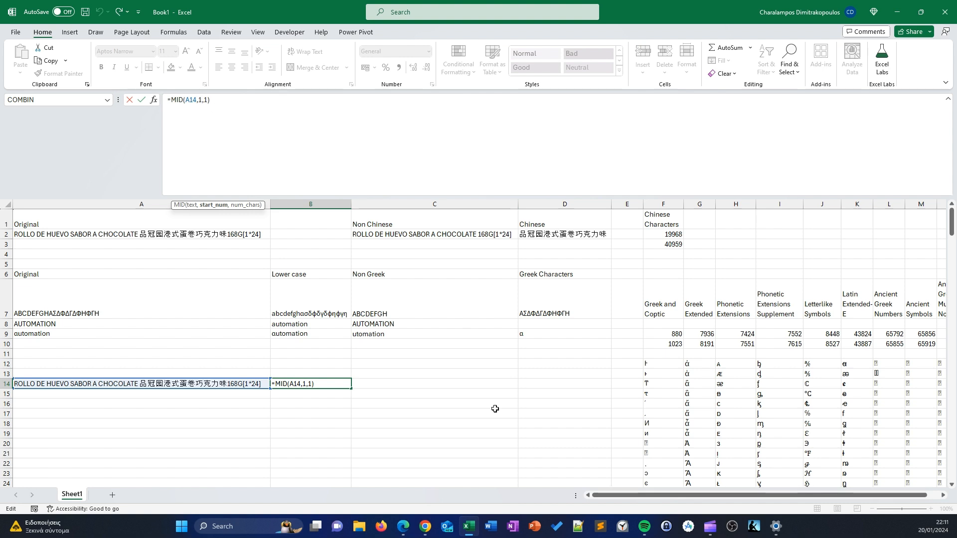
click(411, 384)
text(1)
key(ctrl+Return)
Step: Enter =SEQUENCE(LEN(A14),,1,1) in C14 to number every character position of the copied text
text(=seq)
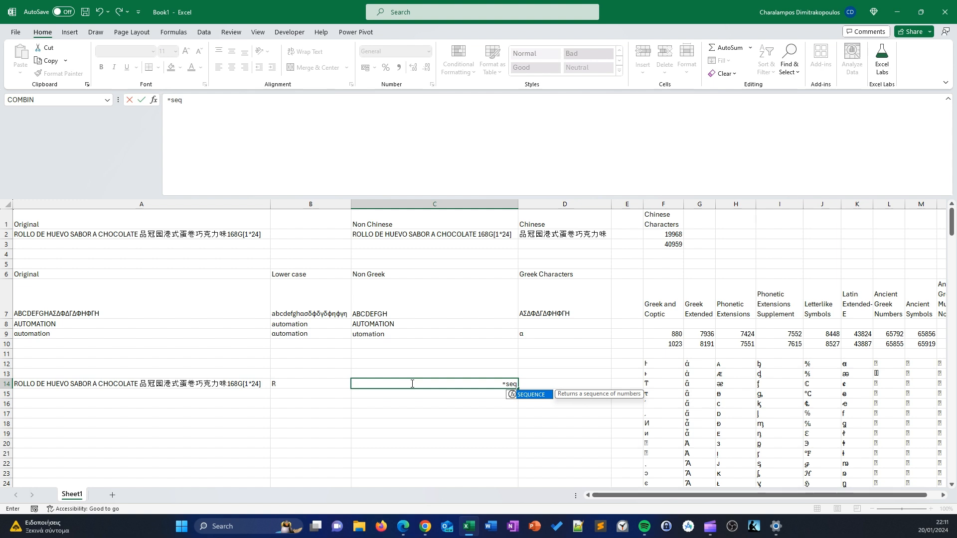
key(Tab)
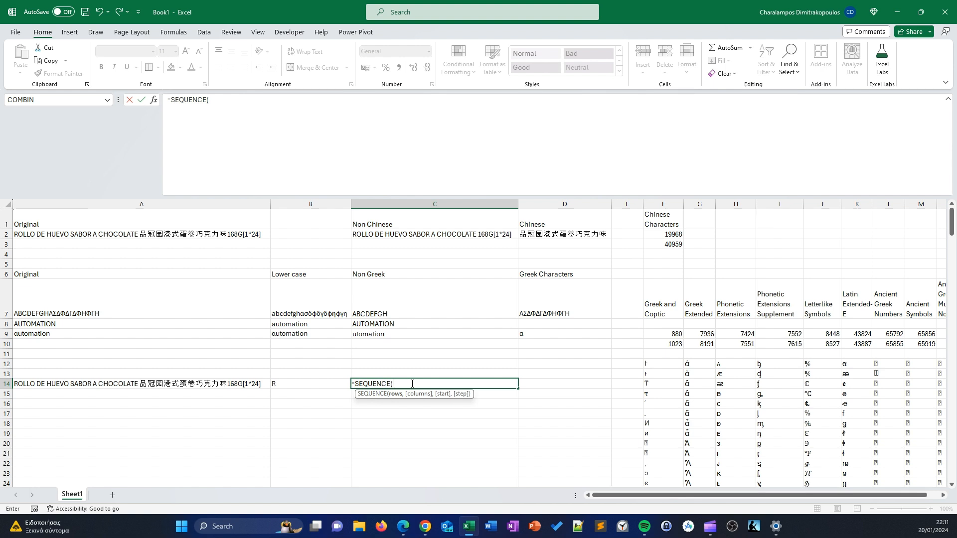
text(len)
key(Tab)
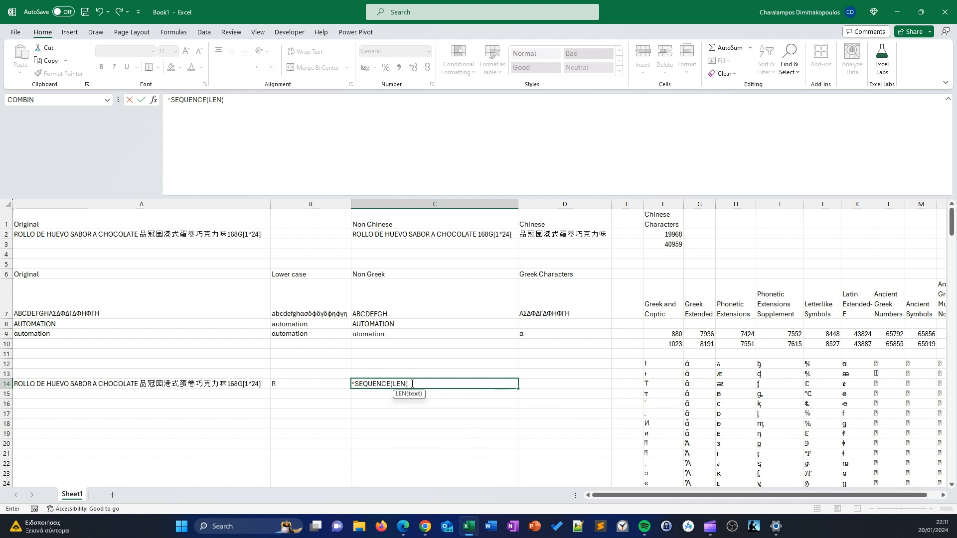
click(151, 384)
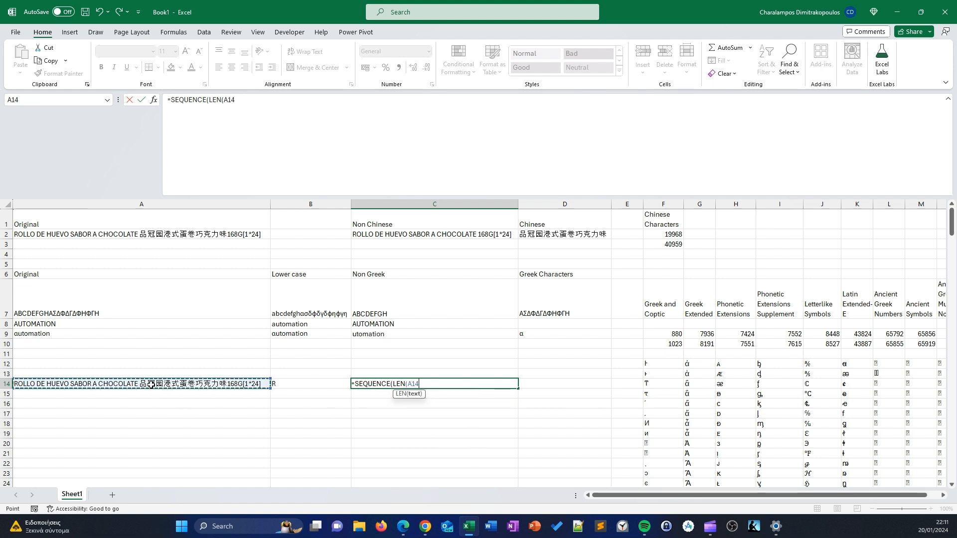
text(),)
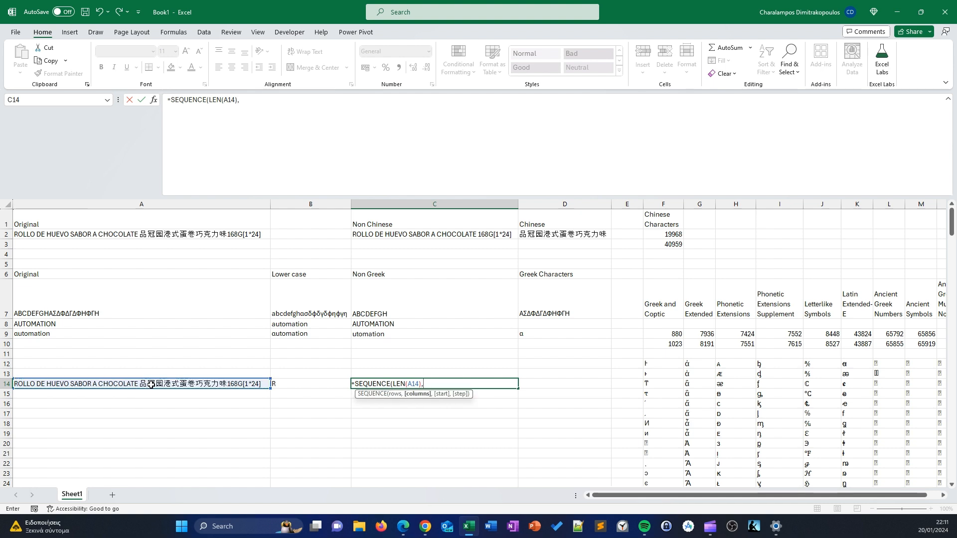
text(,1,1))
key(Return)
key(Return)
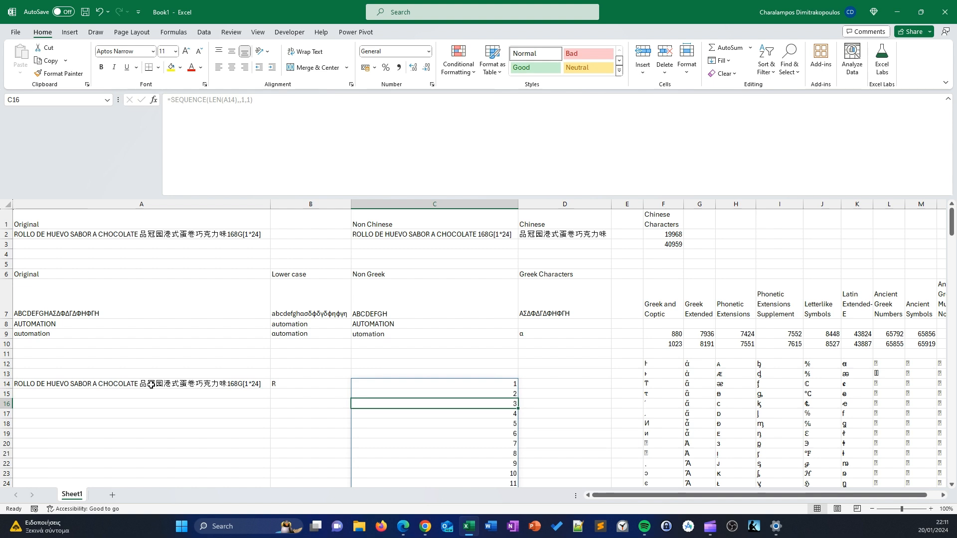
Step: Change the start position in B14's MID formula to reference C14, giving =MID(A14,C14,1)
click(316, 387)
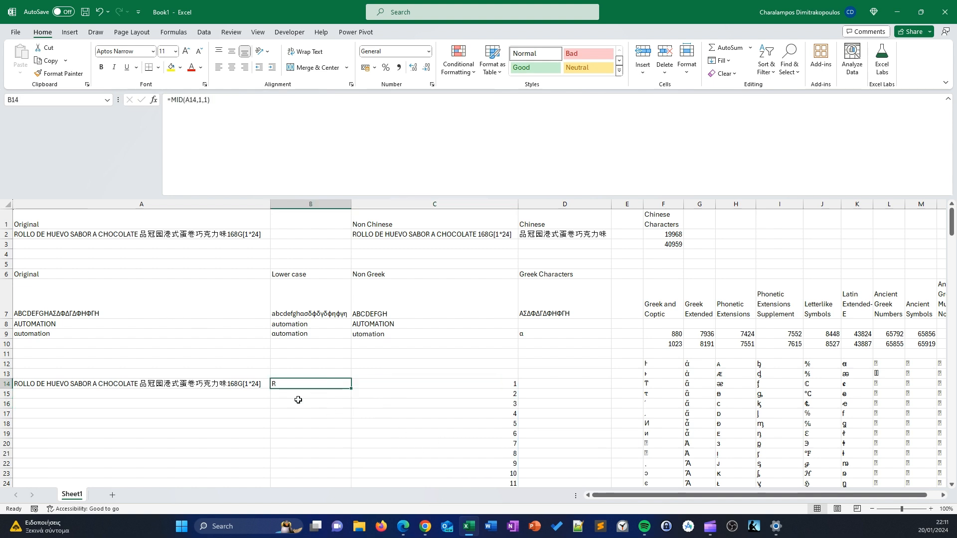
click(201, 98)
key(BackSpace)
click(384, 388)
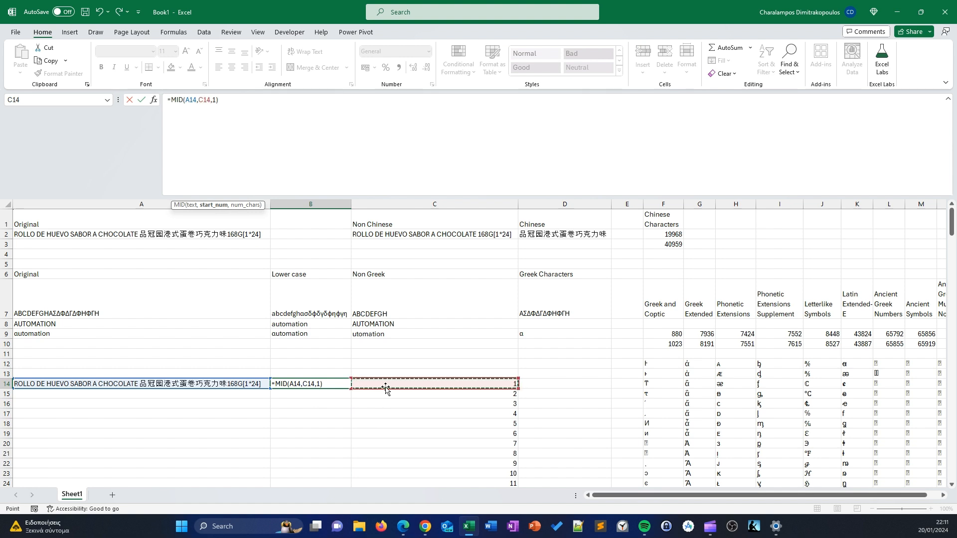
key(Return)
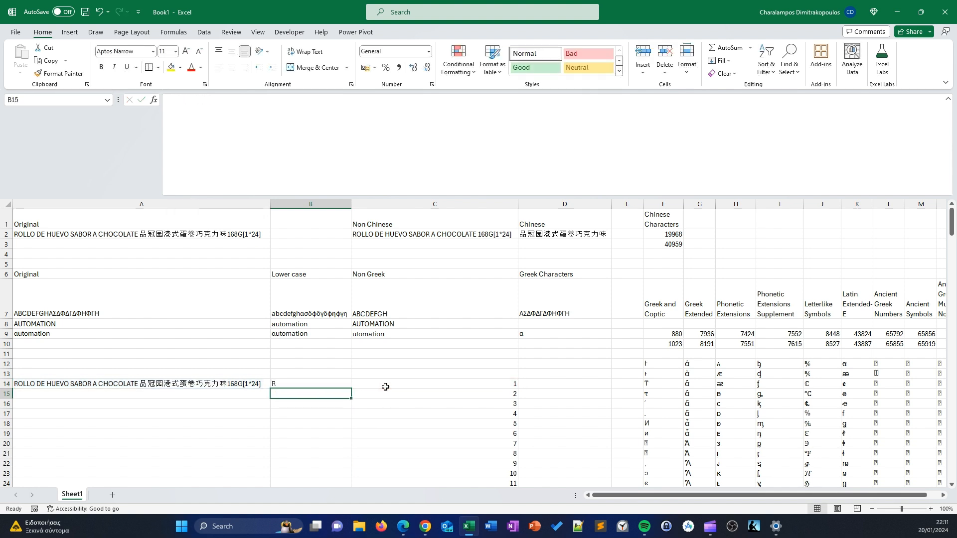
Step: Fill the =MID(A14,C14,1) formula from B14 down column B and check the filled cells
click(331, 385)
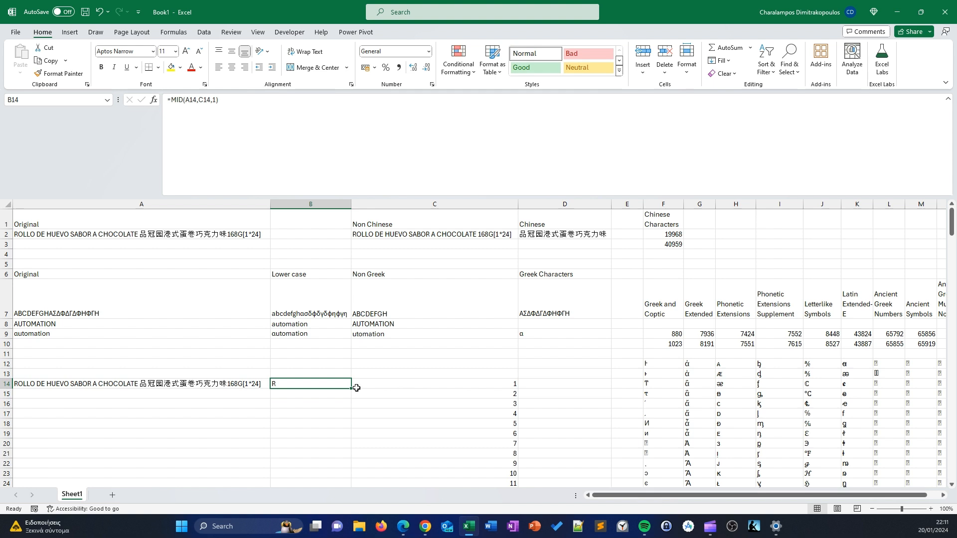
double_click(351, 388)
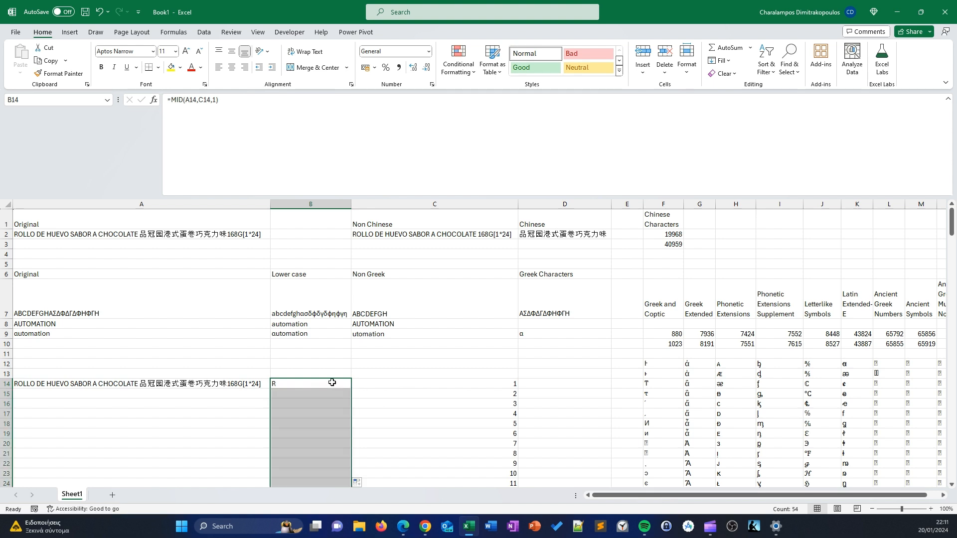
scroll(410, 400, down, 4)
scroll(414, 398, up, 3)
Step: Make the text reference in B14 absolute so the formula reads =MID($A$14,C14,1)
click(303, 355)
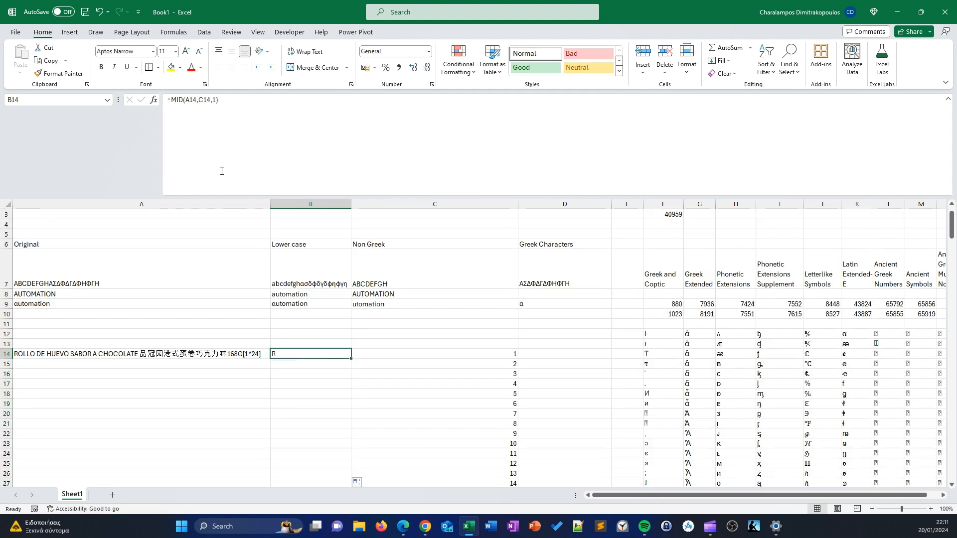
click(190, 100)
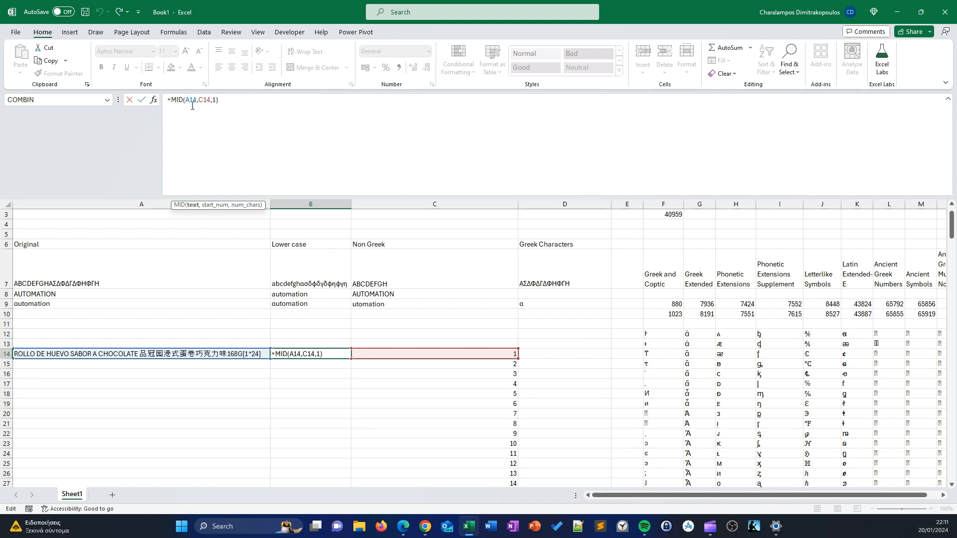
key(F4)
key(Return)
Step: Fill the corrected B14 formula down alongside the whole number sequence and review the extracted characters
click(317, 355)
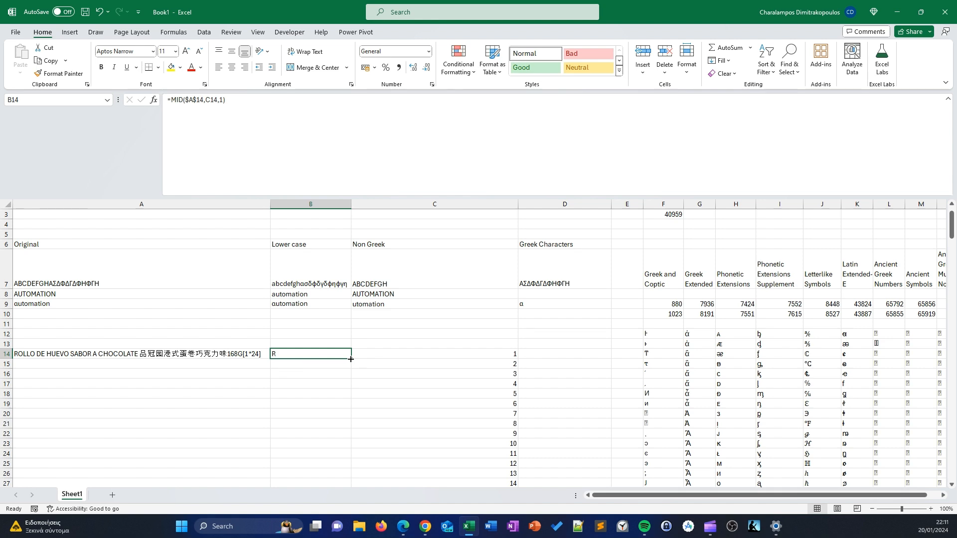
double_click(350, 359)
scroll(316, 374, down, 16)
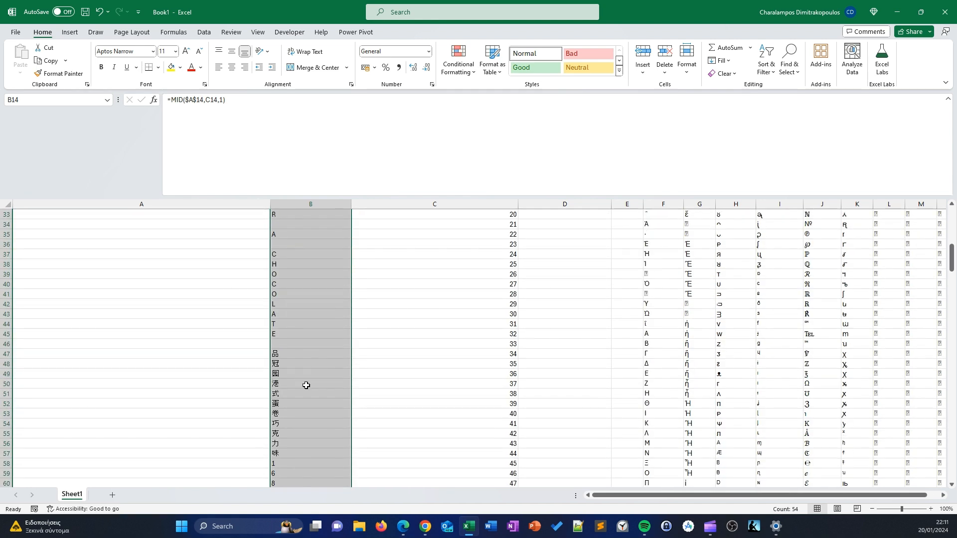
scroll(317, 349, up, 15)
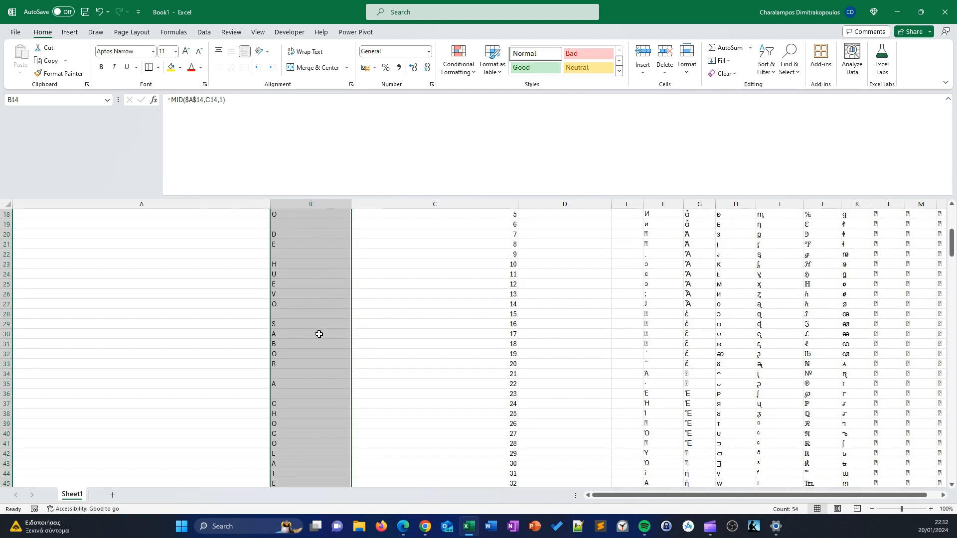
Step: Wrap B14's formula in UNICODE so it reads =UNICODE(MID($A$14,C14,1))
scroll(313, 304, down, 3)
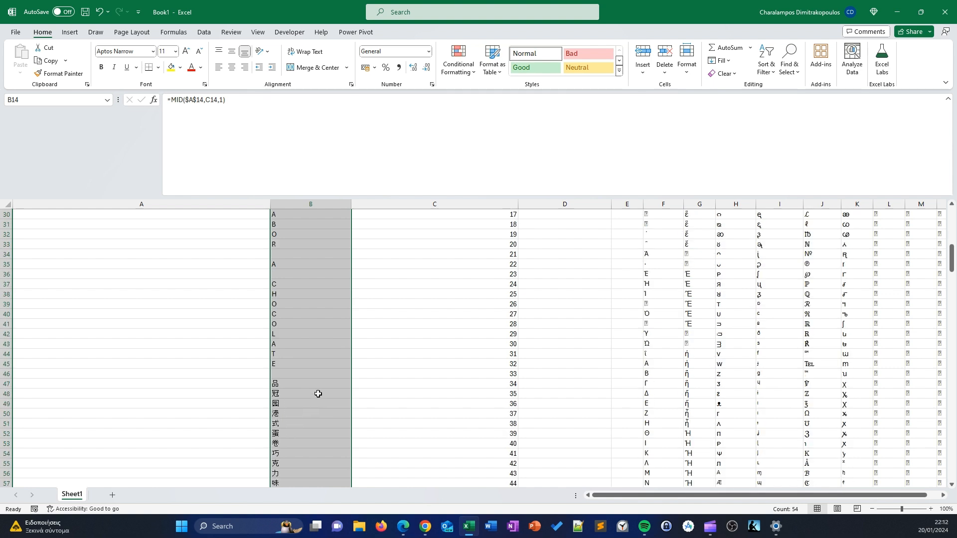
scroll(317, 287, up, 5)
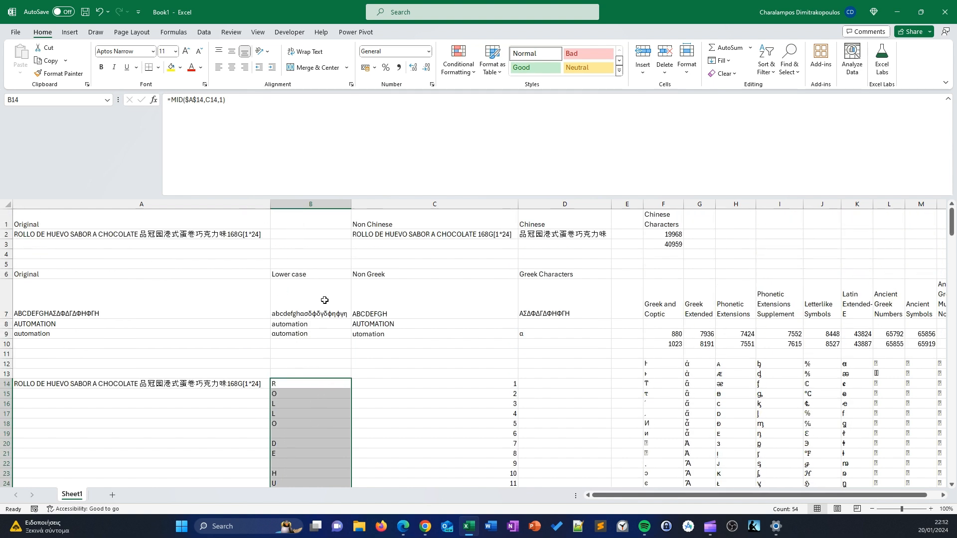
click(172, 99)
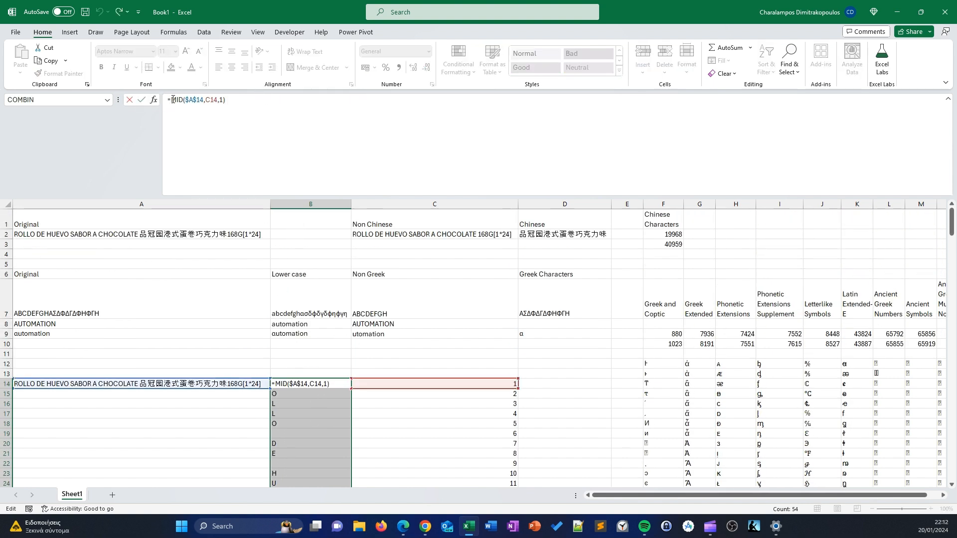
text(unic)
key(Down)
key(Tab)
key(End)
text())
key(Return)
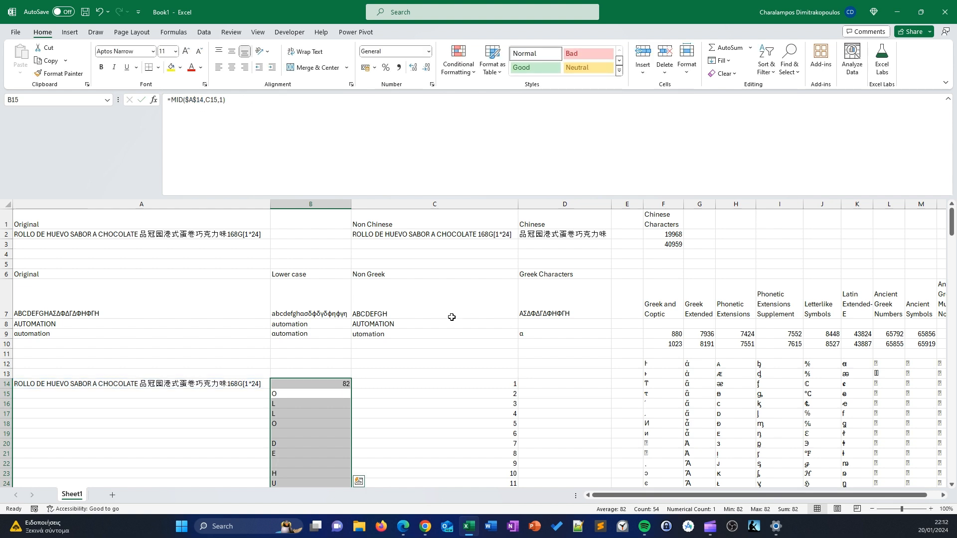
Step: Fill B14's UNICODE formula down column B and review the codes returned for the Chinese characters
click(340, 387)
double_click(351, 388)
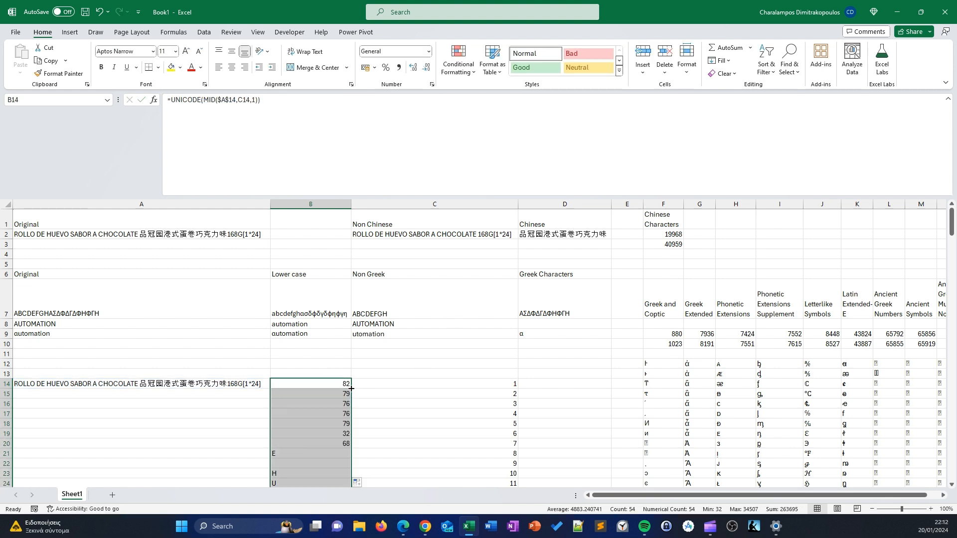
scroll(360, 399, down, 10)
drag(335, 355, 349, 453)
scroll(662, 397, up, 5)
scroll(391, 380, down, 5)
scroll(603, 275, up, 5)
scroll(603, 275, up, 6)
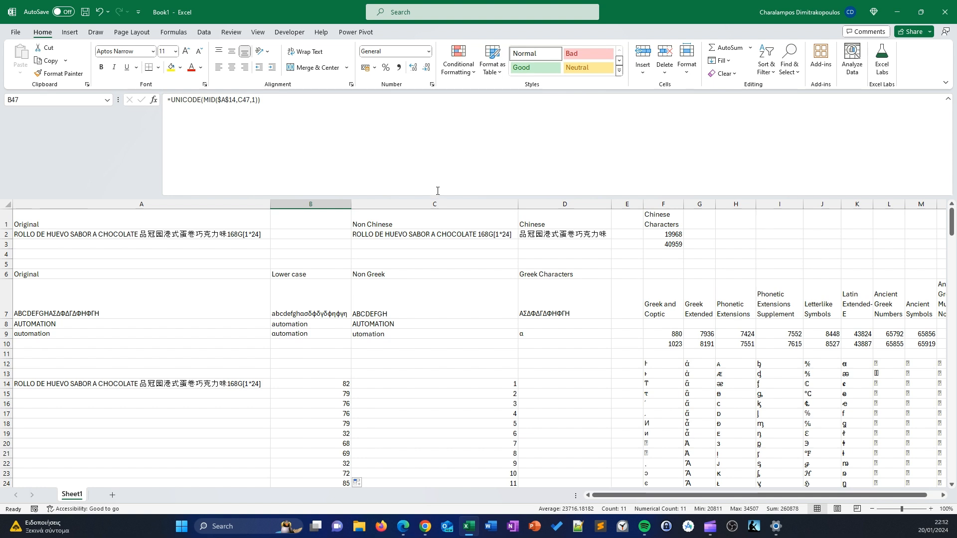
scroll(425, 365, down, 3)
scroll(425, 366, up, 3)
click(344, 385)
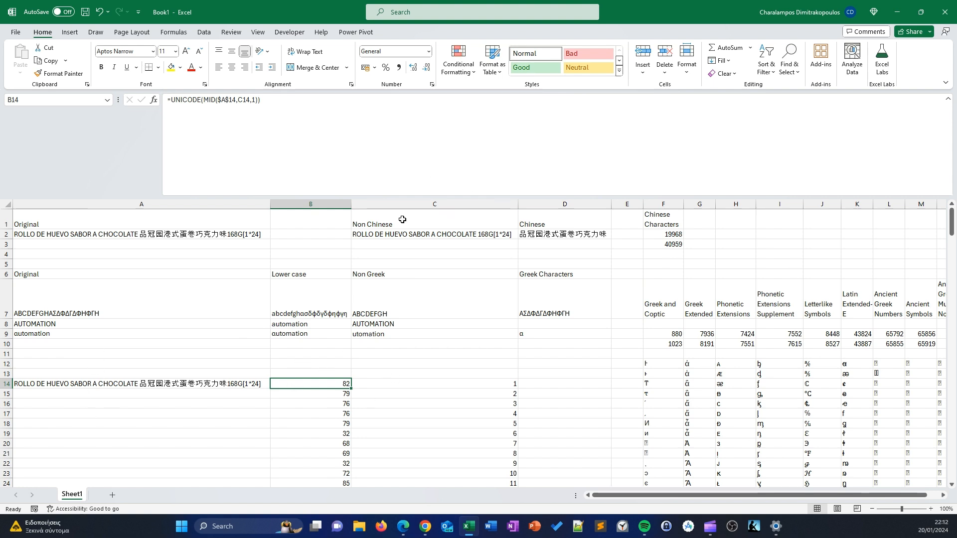
Step: Examine C2's LET formula by putting HSTACK and its two CONCAT arguments on separate lines, and discard the edit
click(375, 231)
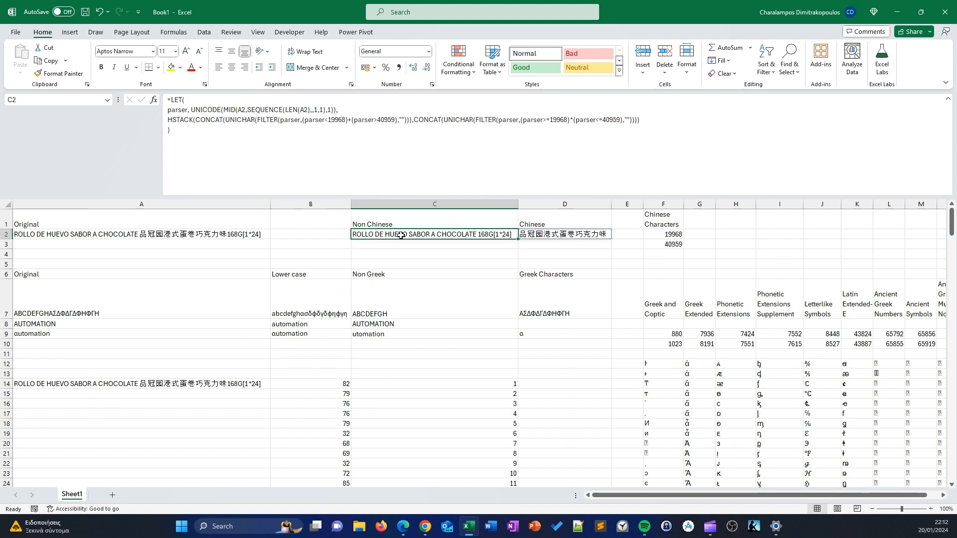
click(205, 100)
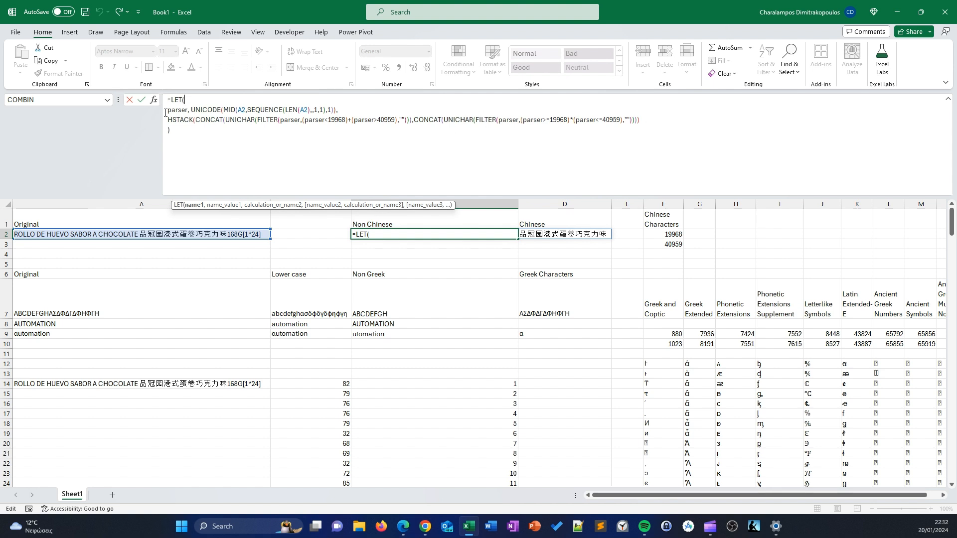
click(196, 121)
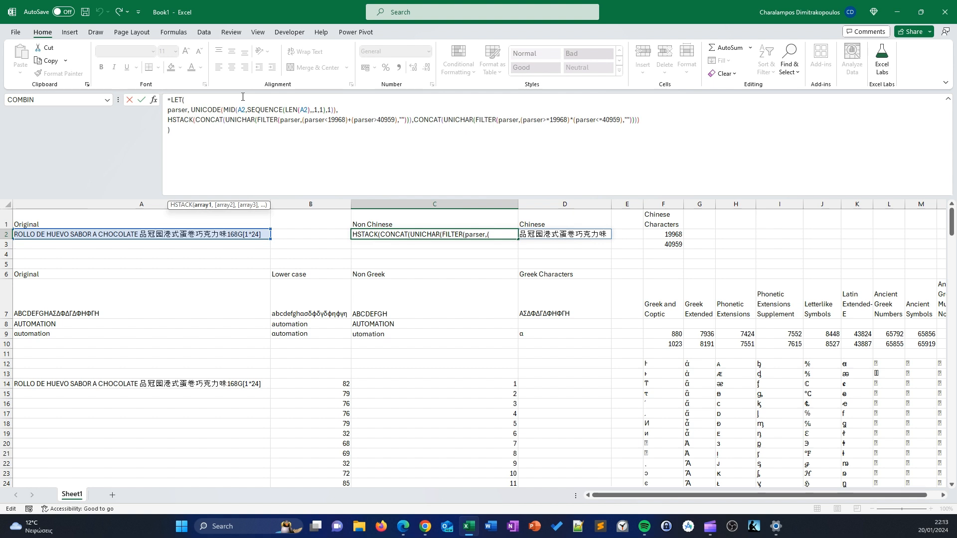
key(alt)
key(alt+Return)
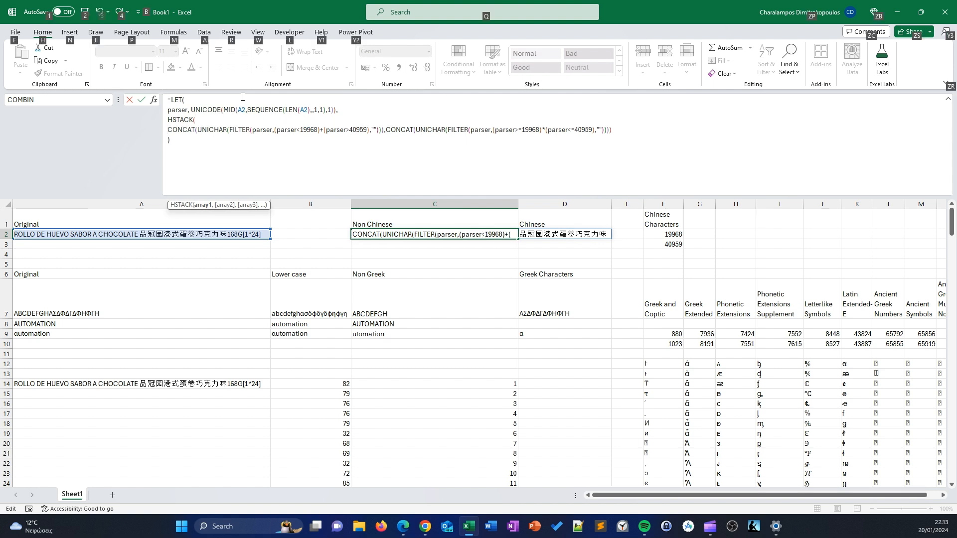
click(388, 131)
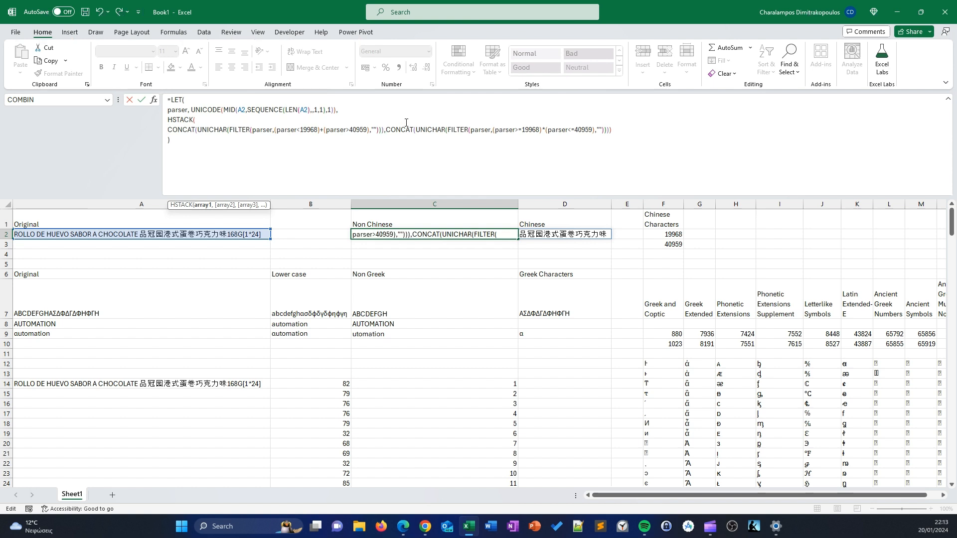
key(Right)
key(alt+Return)
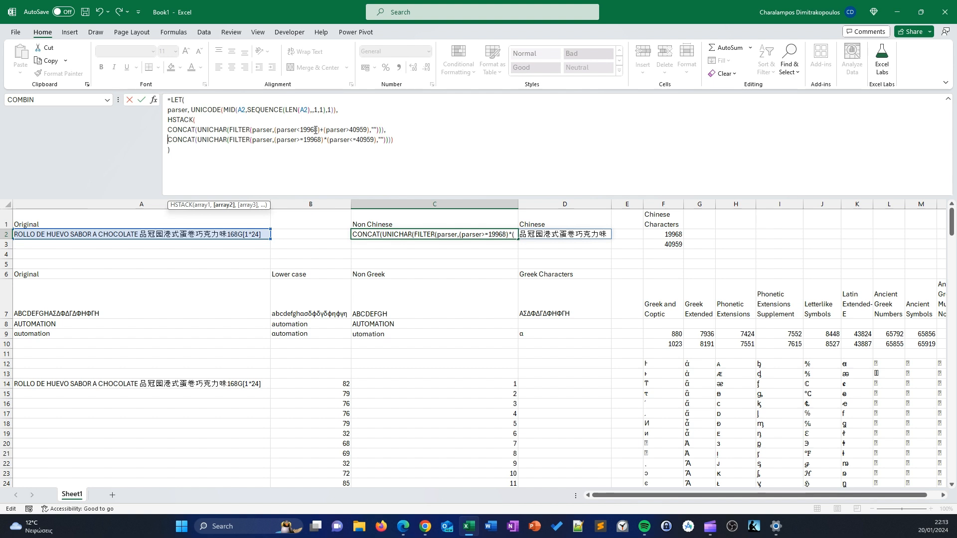
drag(322, 131, 321, 131)
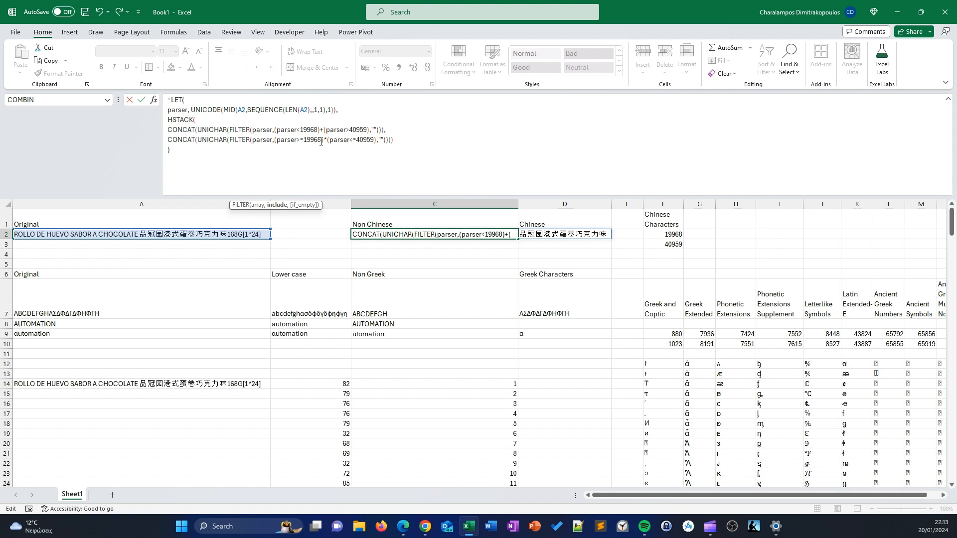
text(*)
key(Escape)
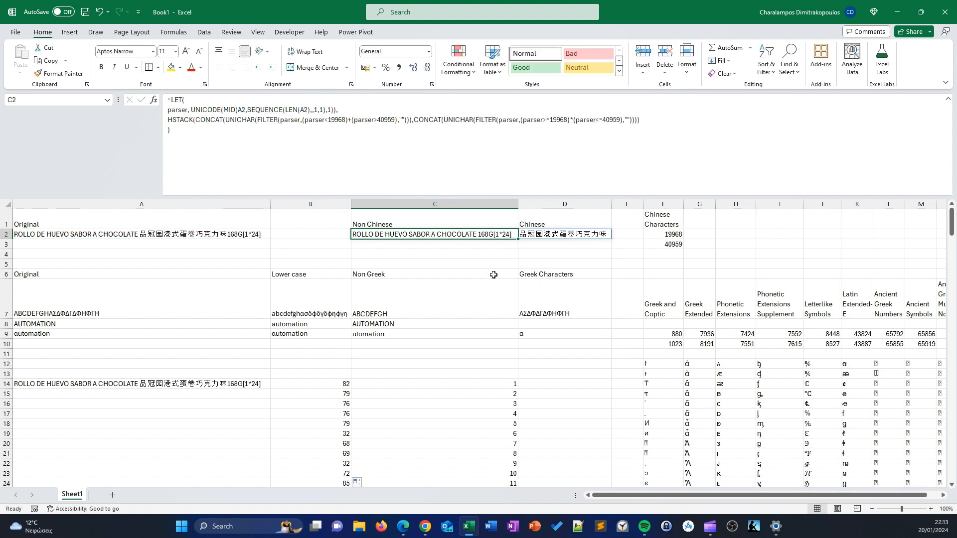
click(408, 256)
click(443, 234)
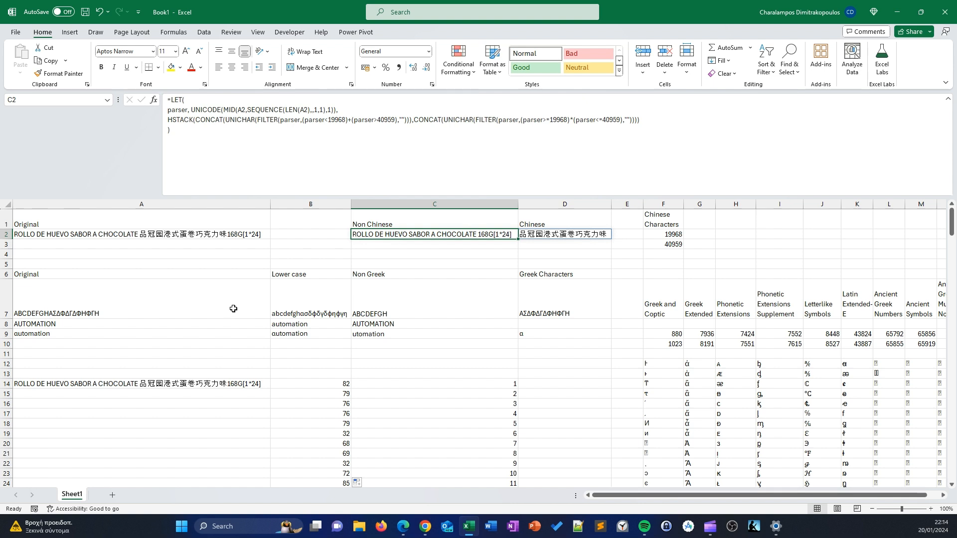
Step: Enter AUTOMATION in A10 with a Greek capital alpha as its first letter
click(150, 354)
click(56, 324)
key(ctrl+c)
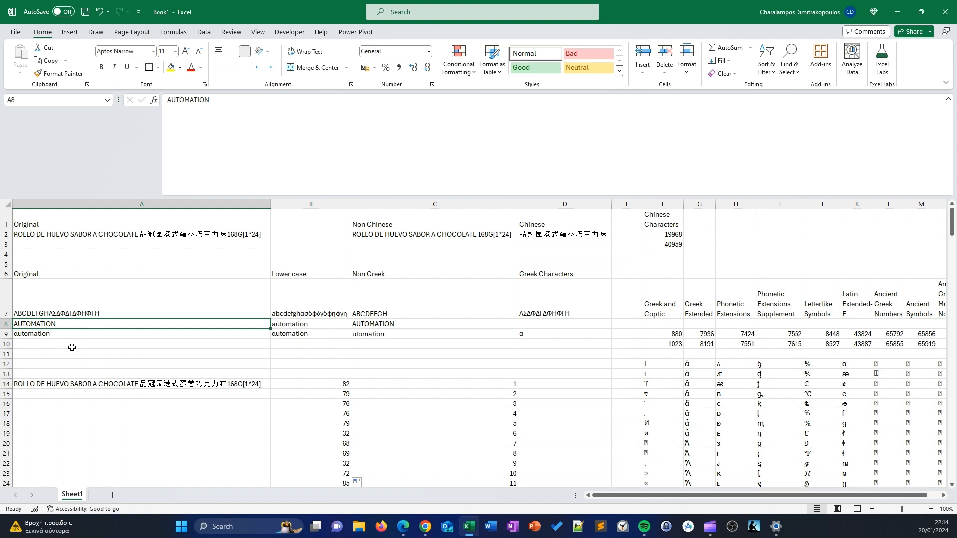
click(54, 345)
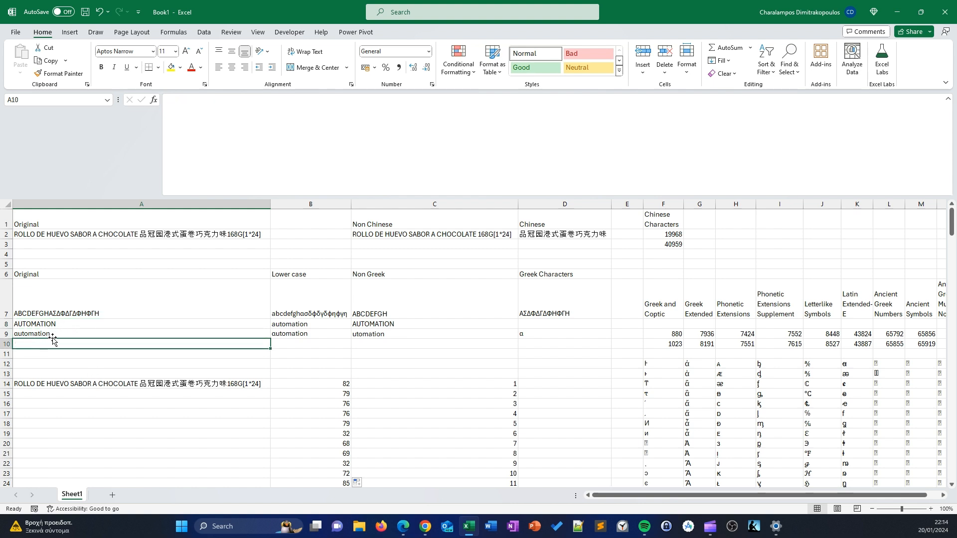
text(a)
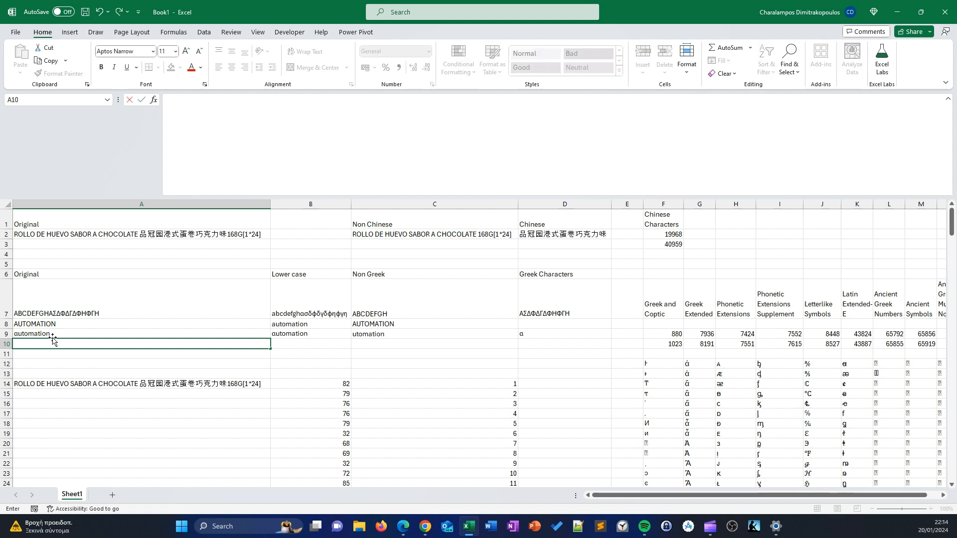
text(a)
key(BackSpace)
key(BackSpace)
text(Automation)
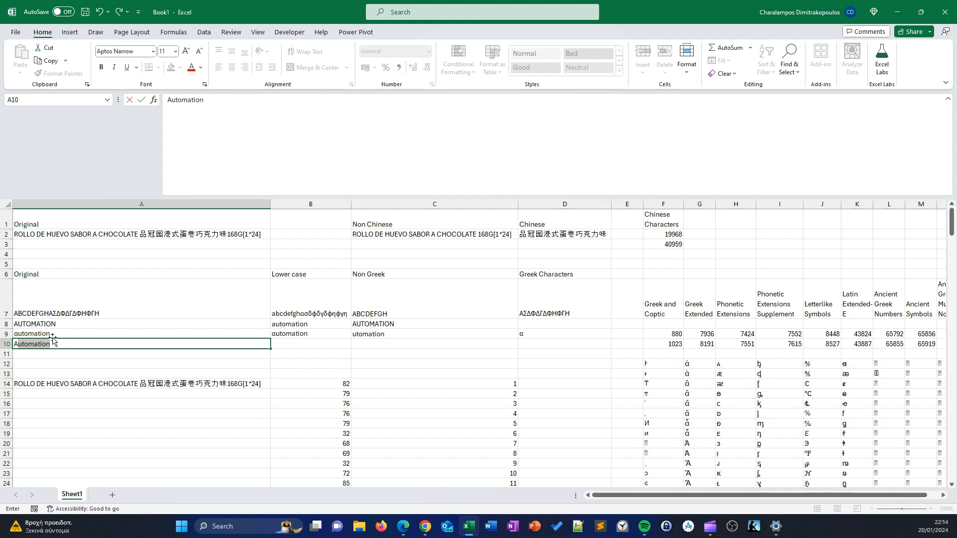
text(u)
key(BackSpace)
text(UTOMATION)
key(Return)
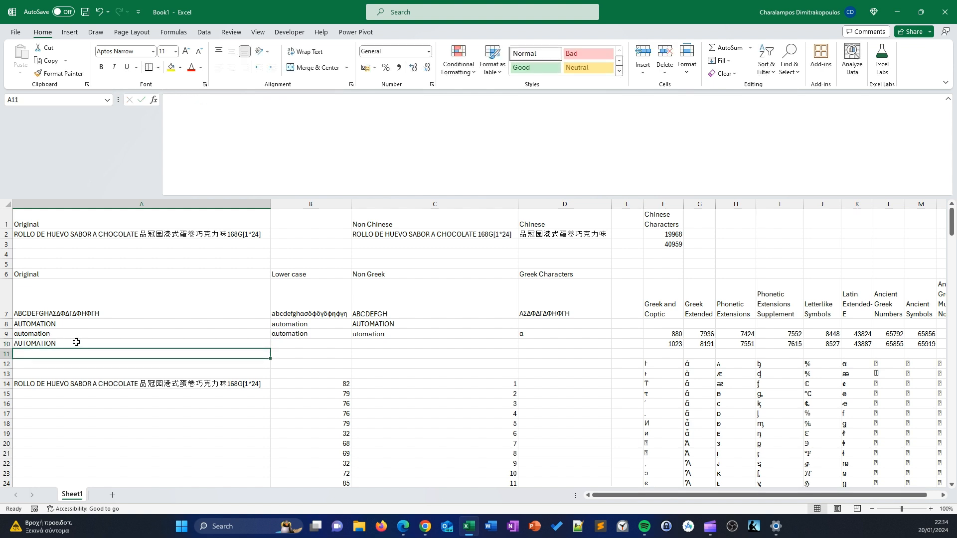
Step: Compare the two uppercase AUTOMATION entries in A12 with the formula =A8=A10
click(77, 342)
click(71, 314)
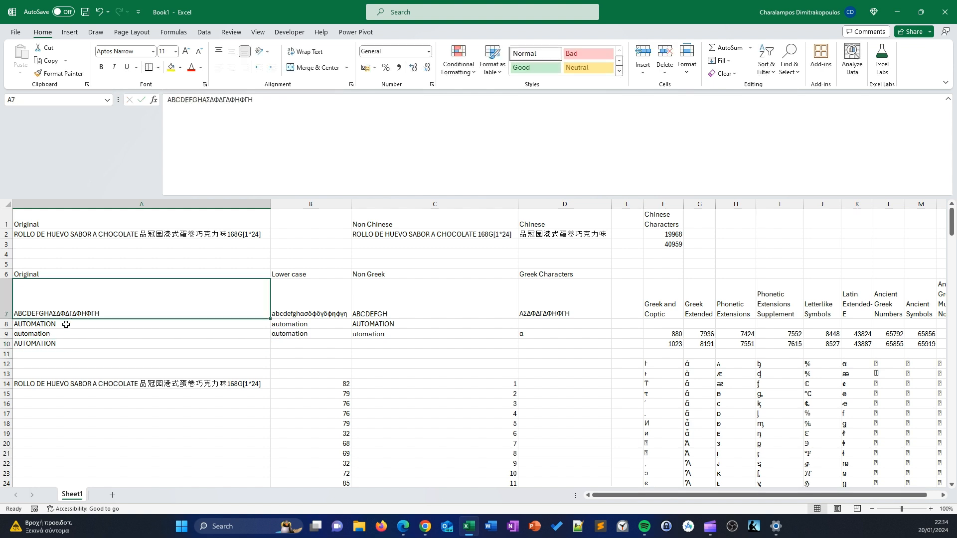
click(67, 324)
click(79, 363)
text(=)
click(65, 323)
text(=)
click(63, 343)
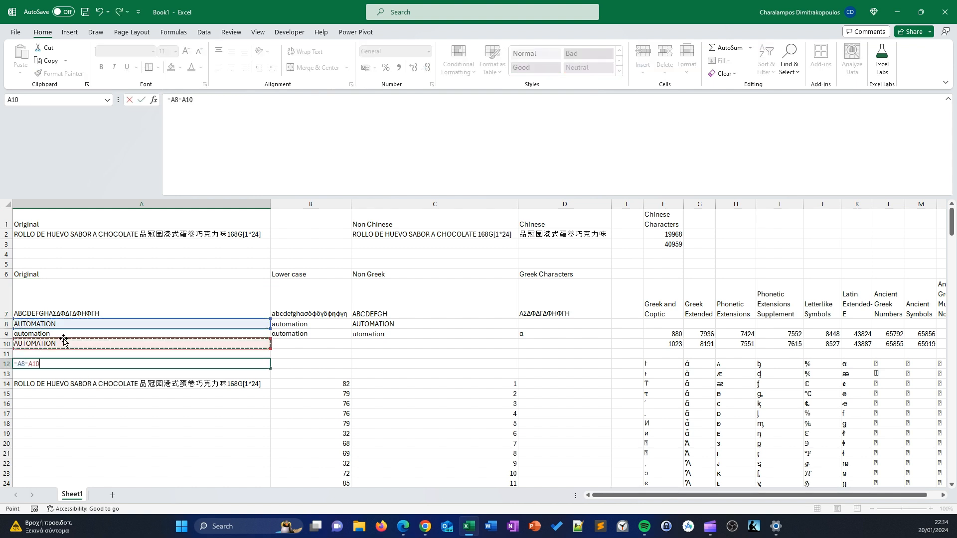
key(Return)
click(167, 361)
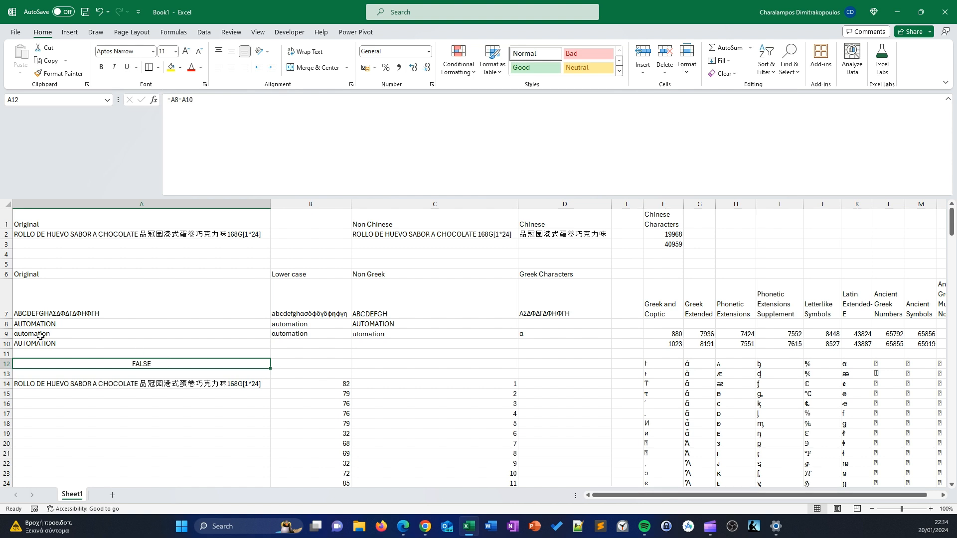
click(322, 346)
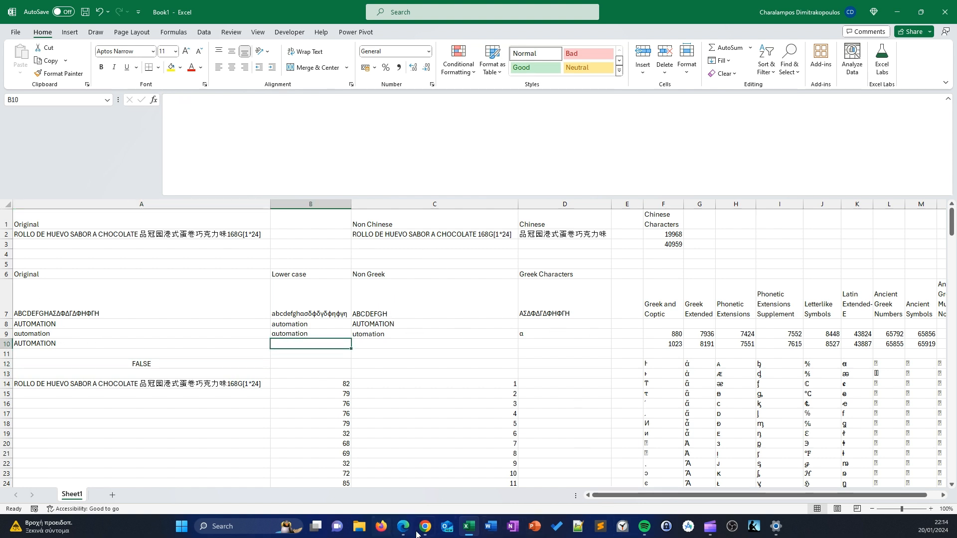
Step: Switch to the browser windows and review the Bing Chat answers on the Unicode ranges and decimal numbers of Greek characters
click(478, 484)
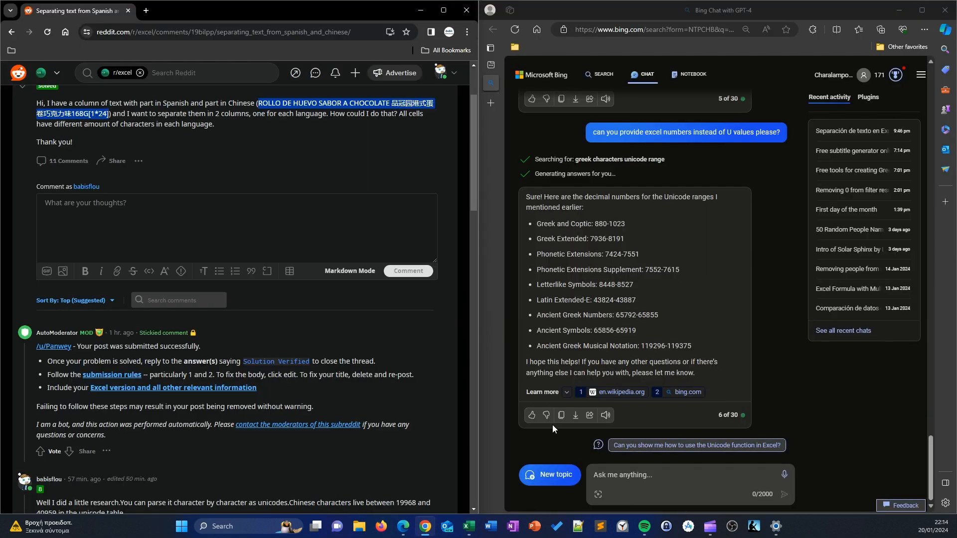
scroll(629, 170, up, 4)
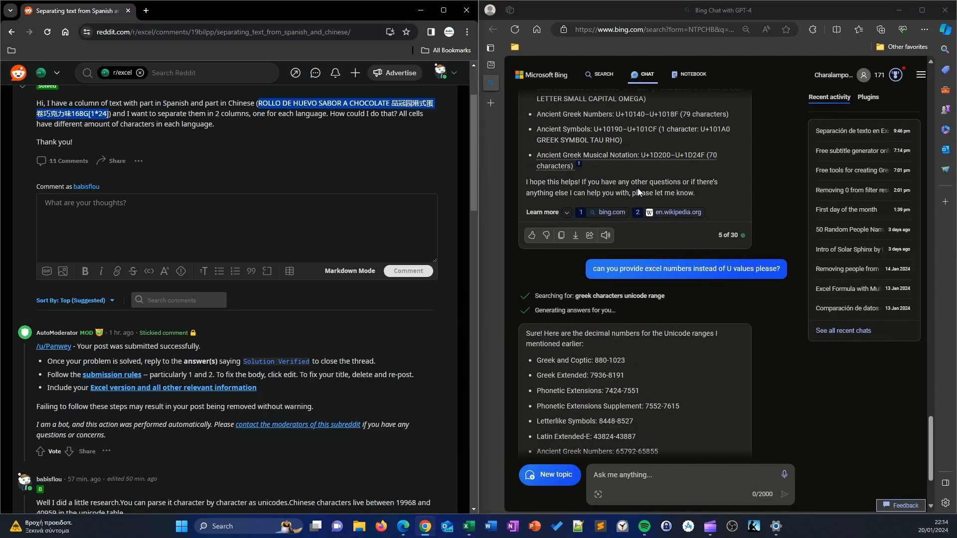
scroll(658, 241, up, 4)
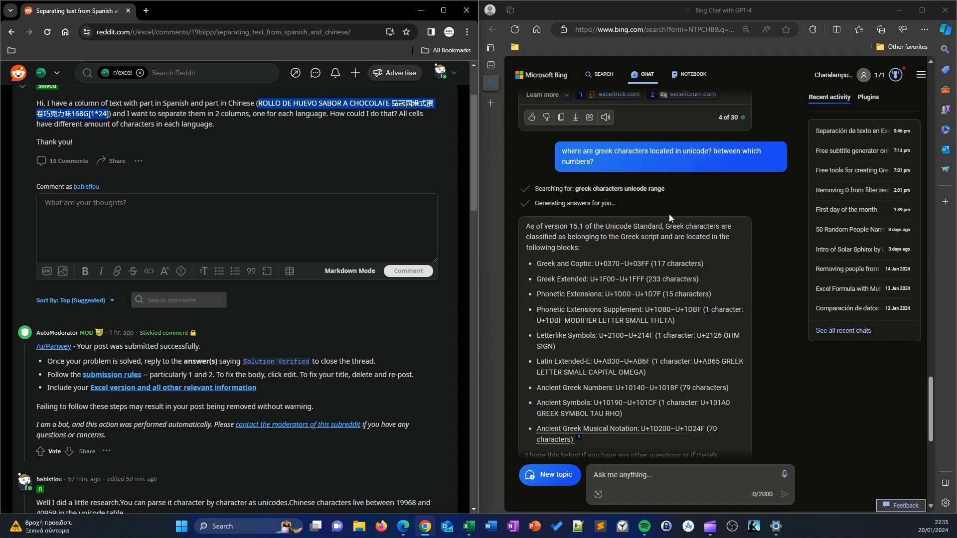
scroll(666, 222, down, 5)
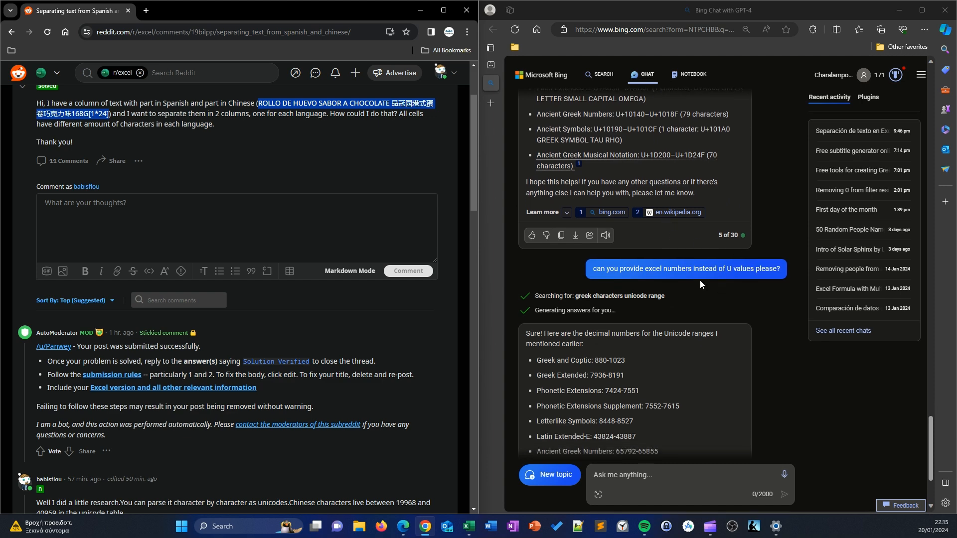
scroll(677, 265, down, 3)
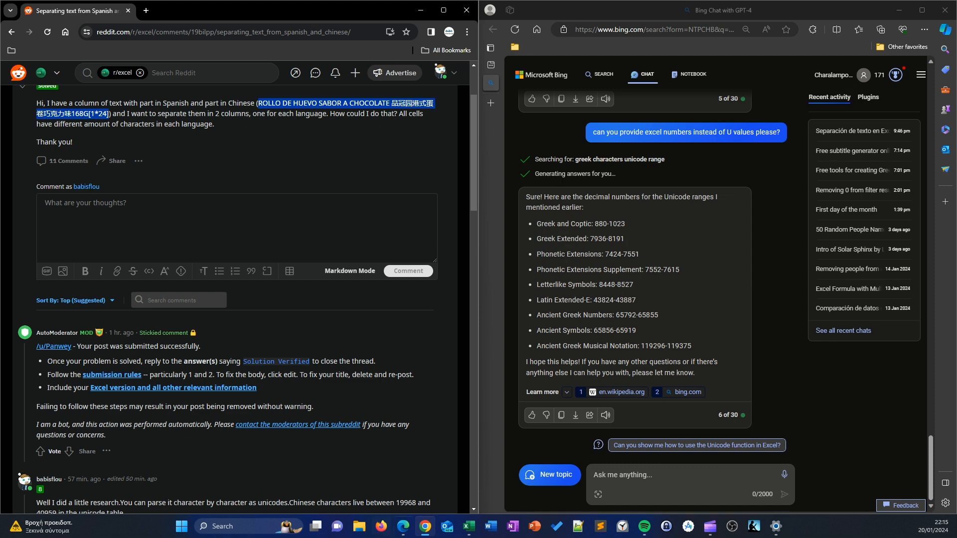
Step: Return to Excel and examine the Unicode range limits and character lists in the Greek and Coptic and Greek Extended columns
click(468, 527)
scroll(719, 350, down, 1)
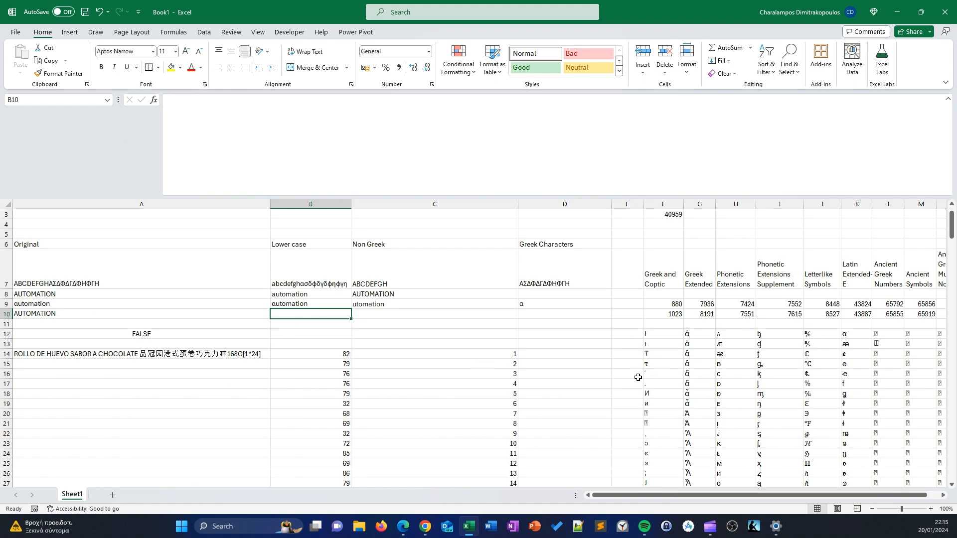
mouse_move(952, 238)
mouse_down()
mouse_move(953, 249)
mouse_move(954, 240)
mouse_up()
drag(674, 204, 713, 239)
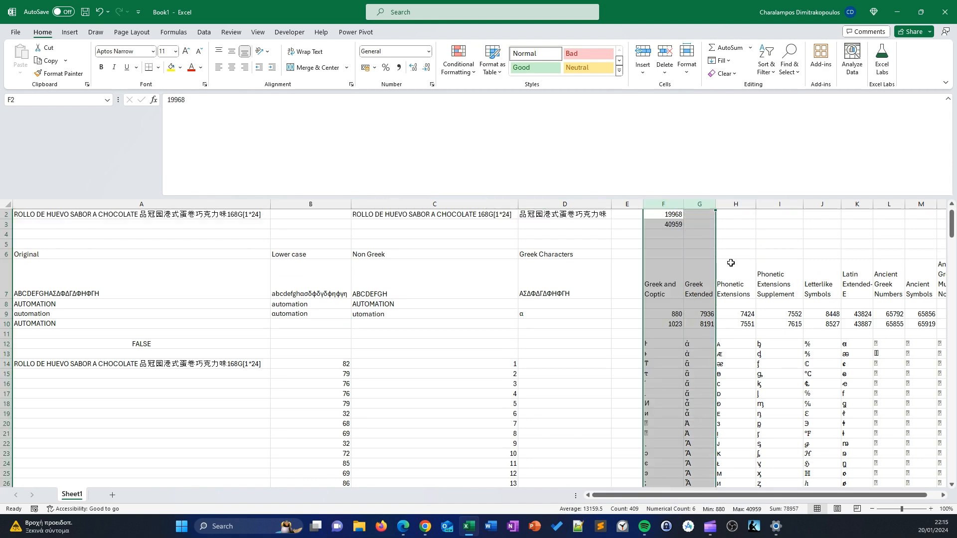
scroll(808, 325, down, 13)
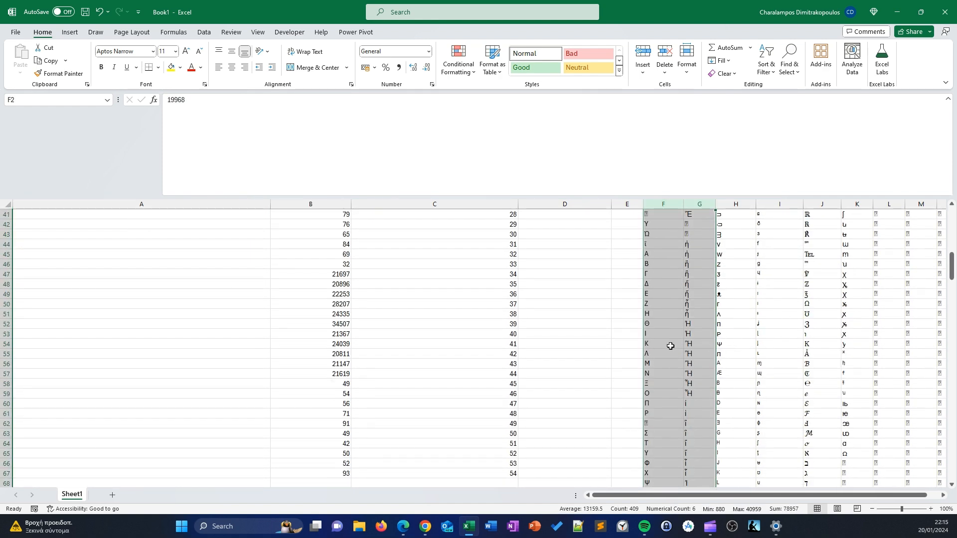
scroll(665, 334, down, 12)
scroll(668, 335, down, 4)
scroll(667, 357, up, 1)
scroll(667, 357, up, 20)
scroll(661, 351, up, 7)
click(799, 241)
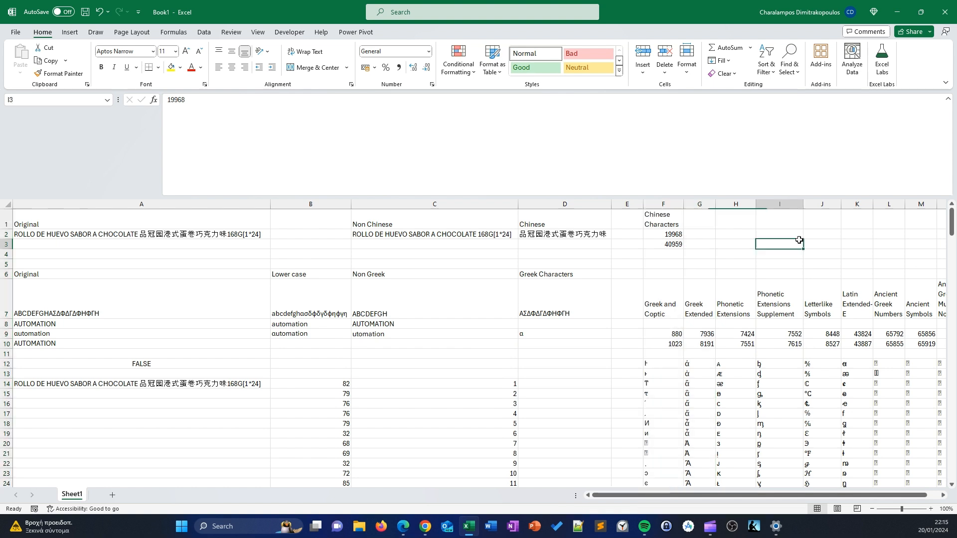
click(665, 335)
click(677, 351)
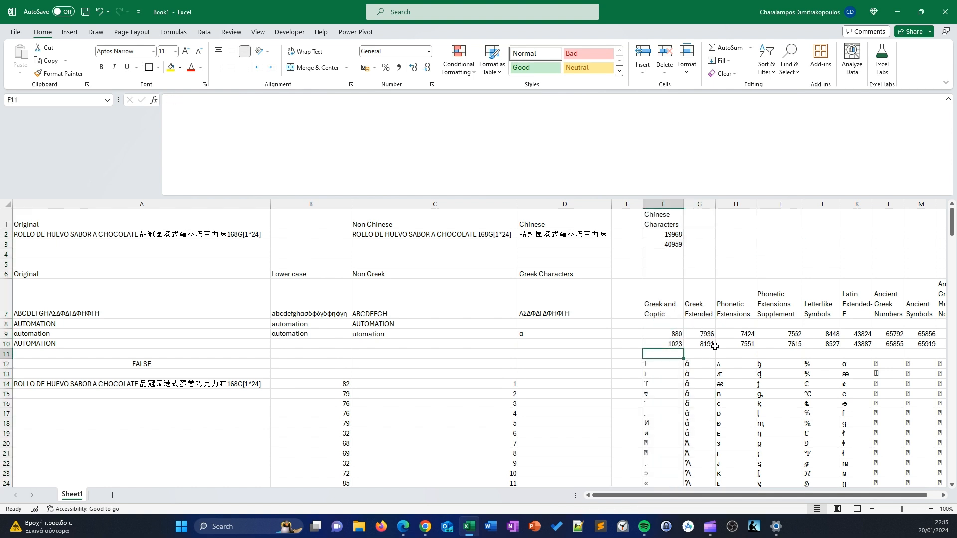
Step: Examine the Greek Extended lower limit, the LOWER formulas in the Lower case column, and the AUTOMATION entries in A8 and A10
click(702, 334)
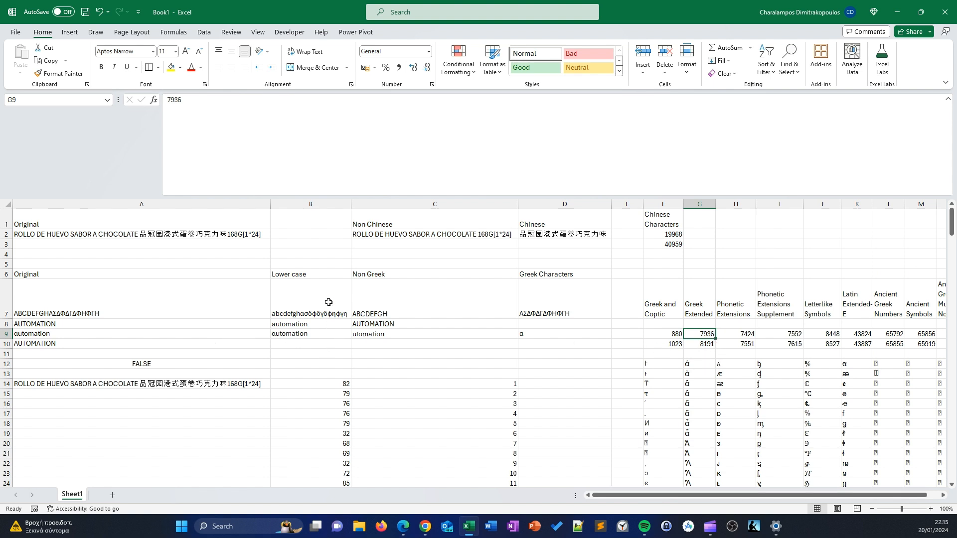
click(295, 310)
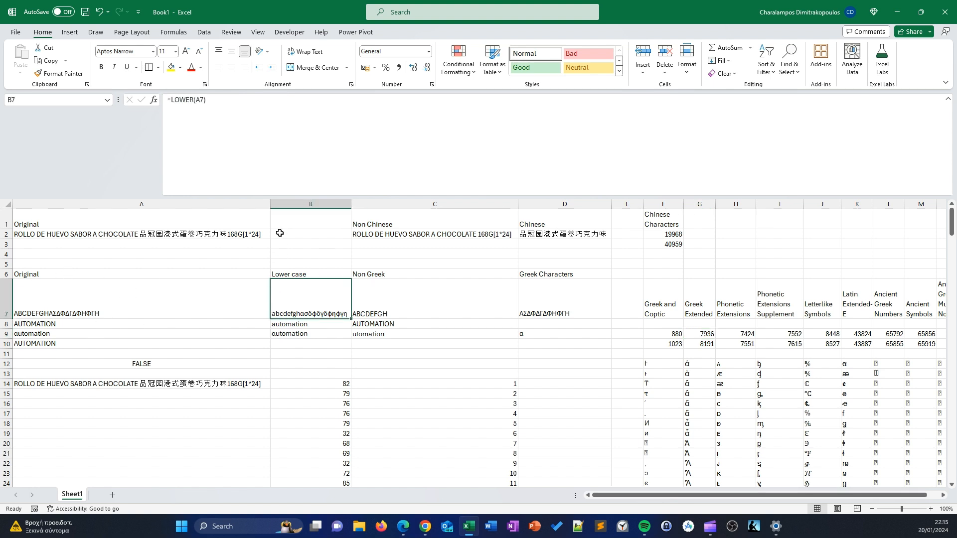
click(241, 118)
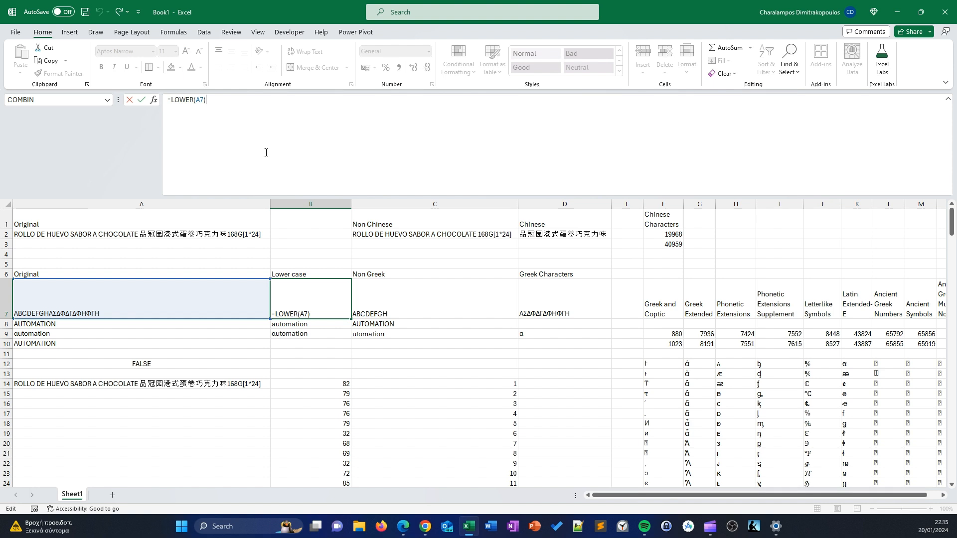
key(Escape)
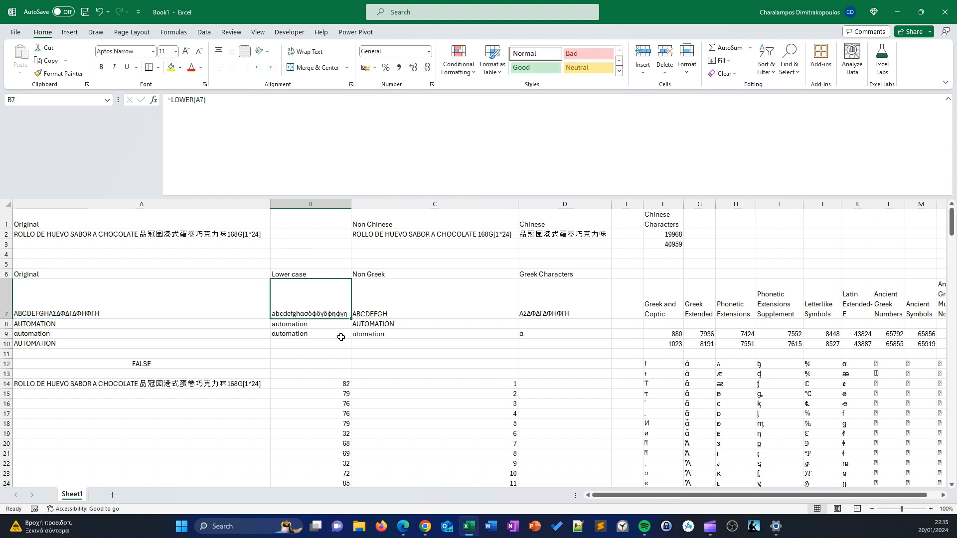
click(311, 335)
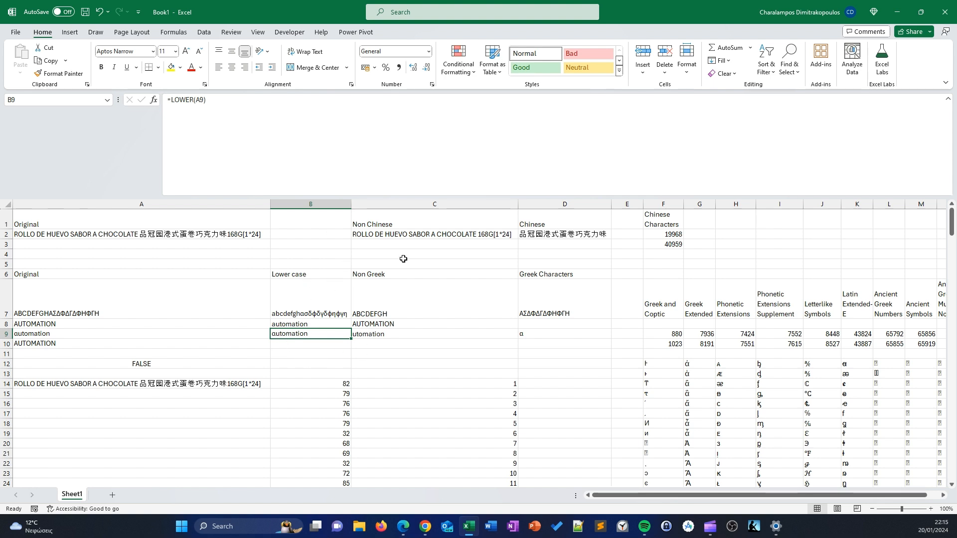
click(49, 325)
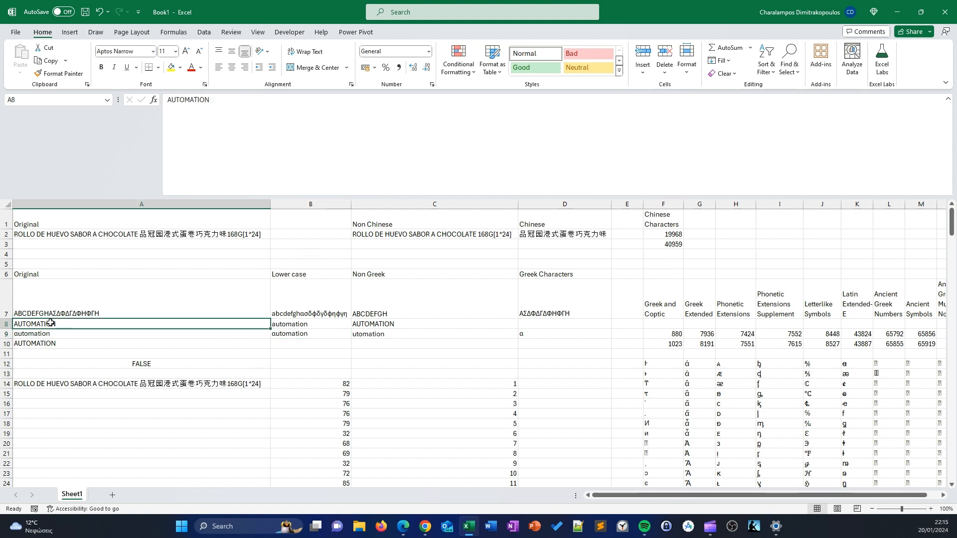
click(42, 345)
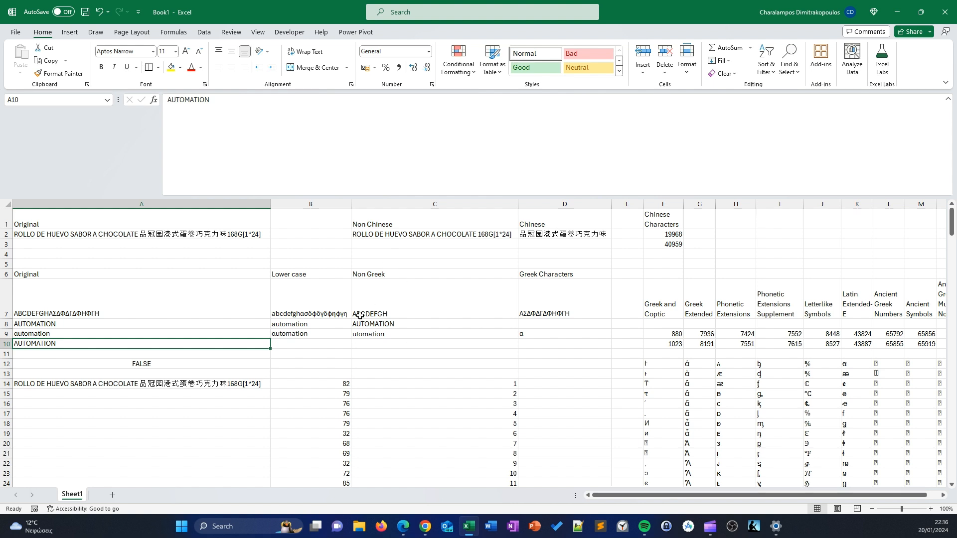
Step: Examine the LET formula in C7, including its Greek range FILTER conditions, and the corresponding Non Greek formulas in C8 and C9
click(382, 304)
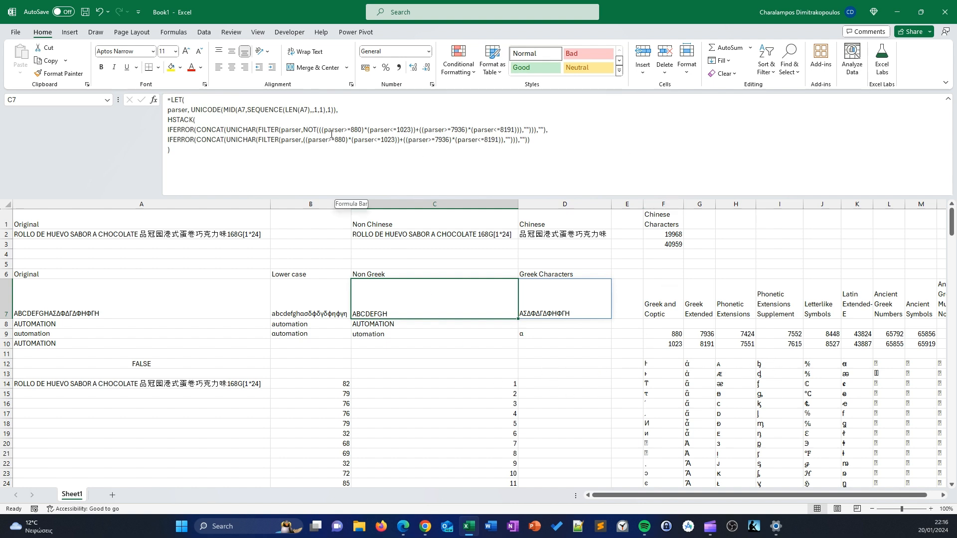
drag(304, 140, 520, 139)
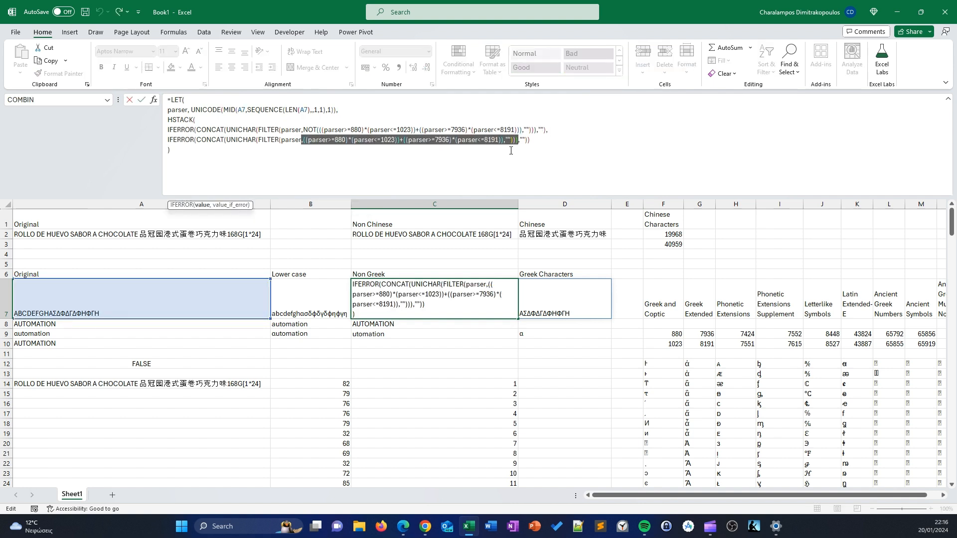
shift+click(528, 141)
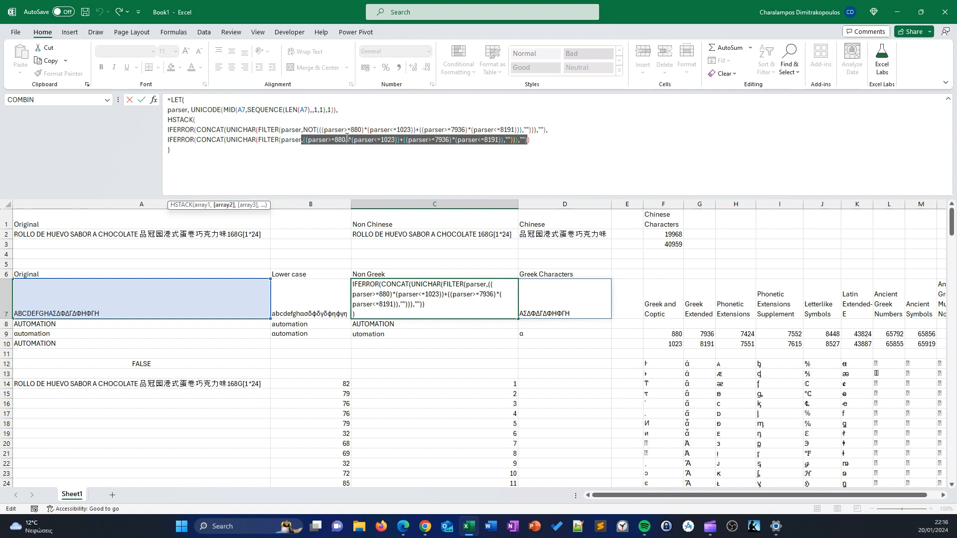
key(Escape)
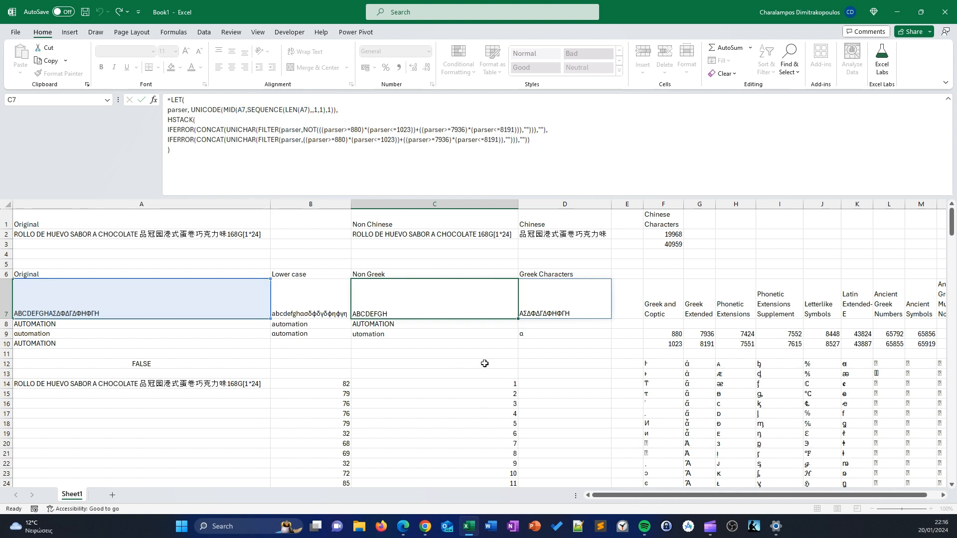
click(610, 358)
click(556, 309)
click(402, 303)
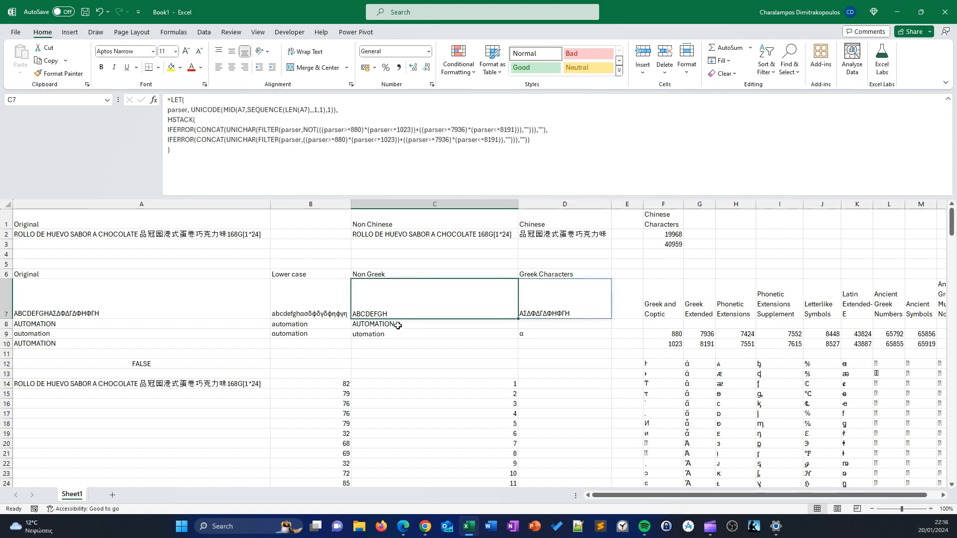
click(401, 325)
click(400, 336)
click(405, 325)
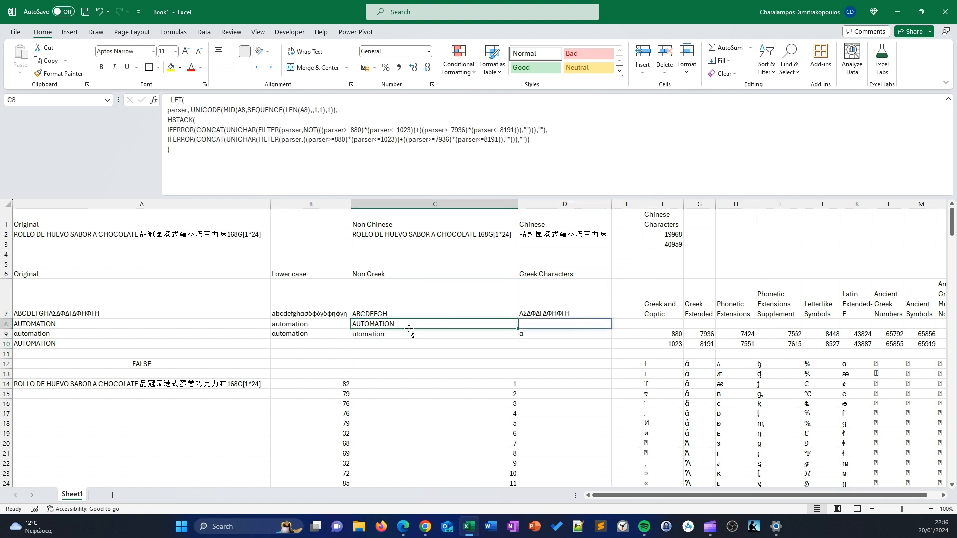
Step: Try converting the range A6:D10 into a table with headers, check the Non Greek formula, and undo the conversion
click(530, 276)
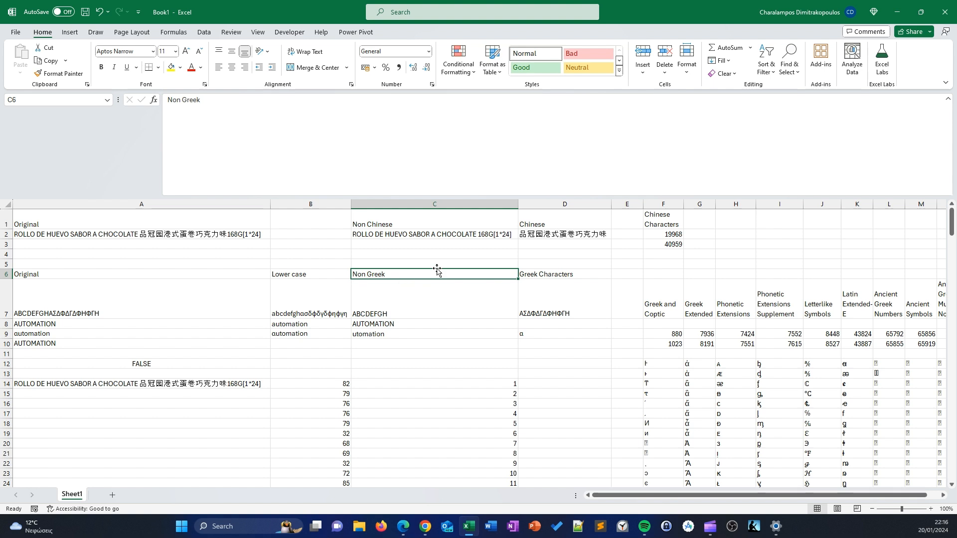
click(138, 299)
drag(53, 274, 576, 337)
key(ctrl+t)
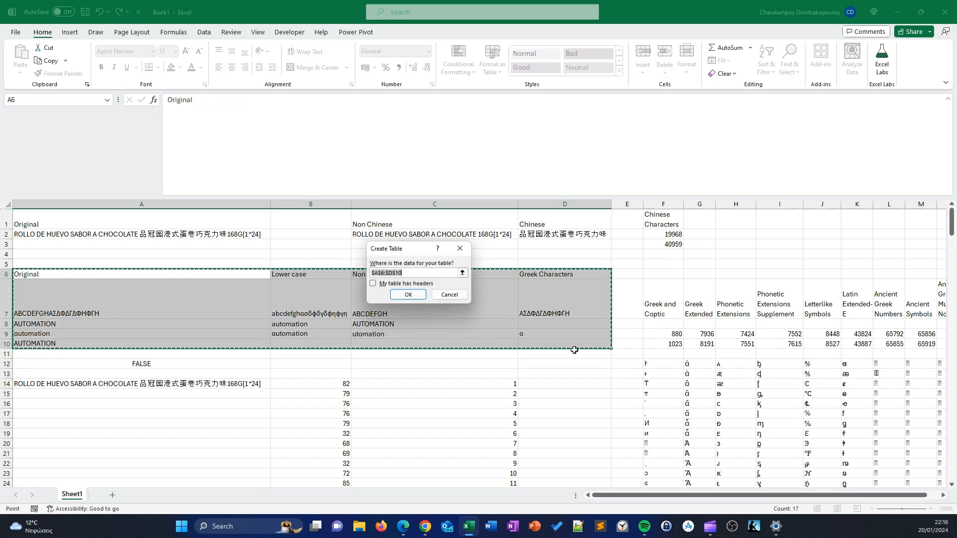
click(416, 287)
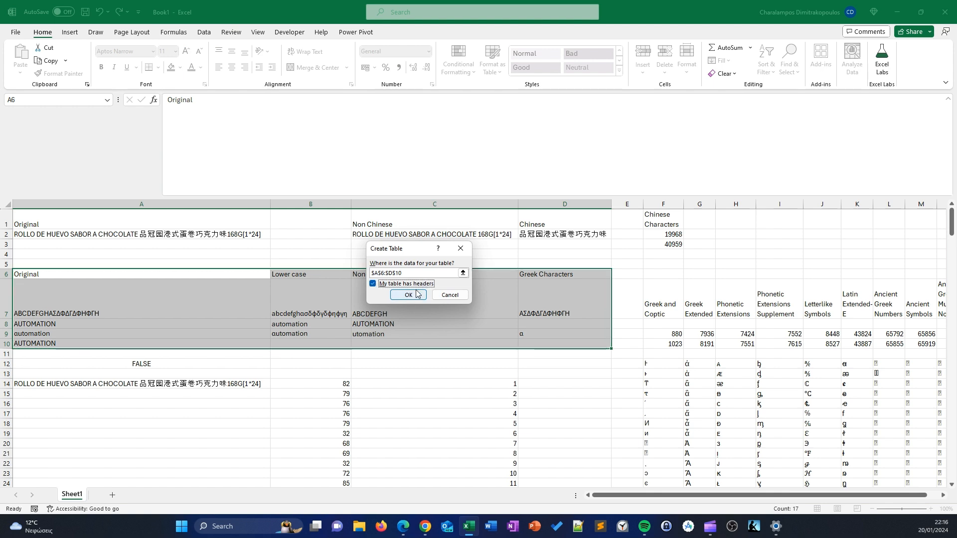
click(408, 294)
click(606, 274)
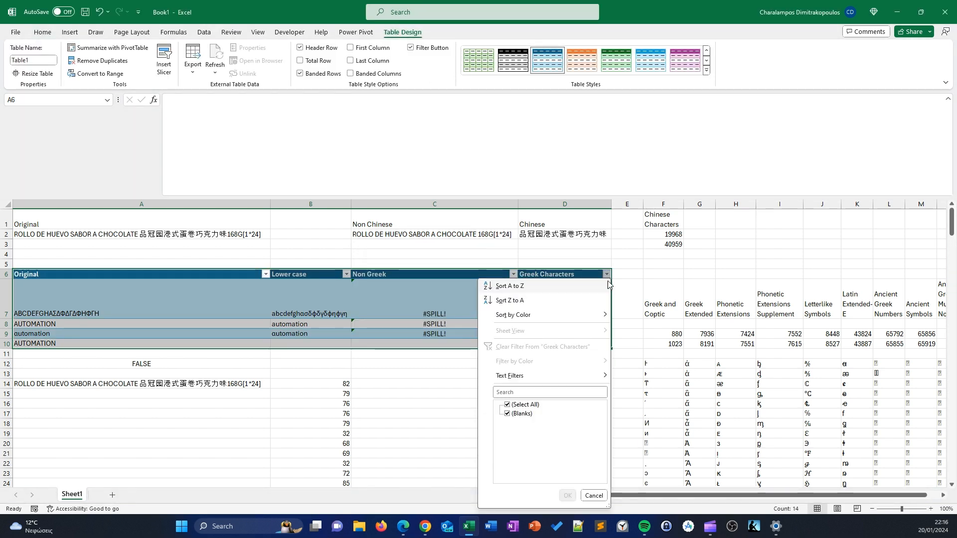
click(398, 312)
click(600, 133)
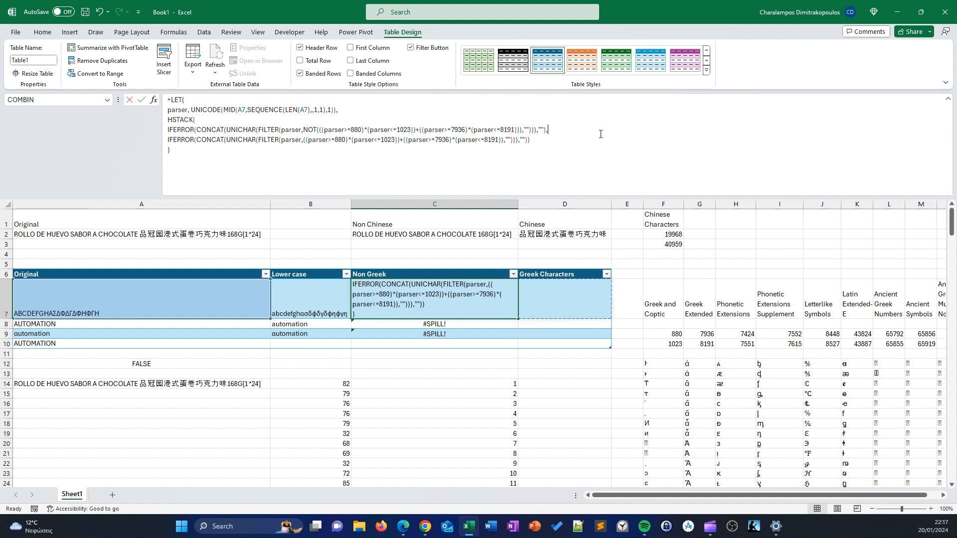
key(Escape)
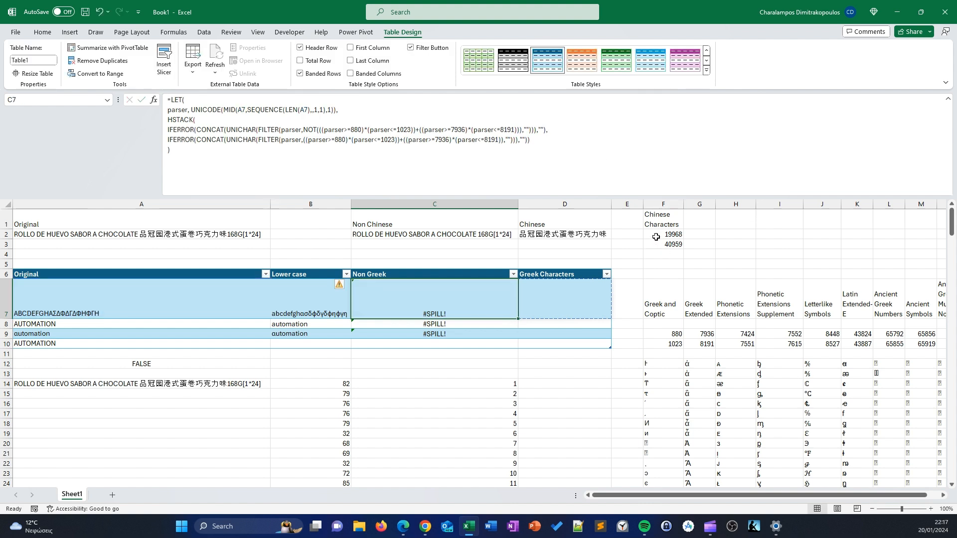
key(ctrl+z)
click(545, 355)
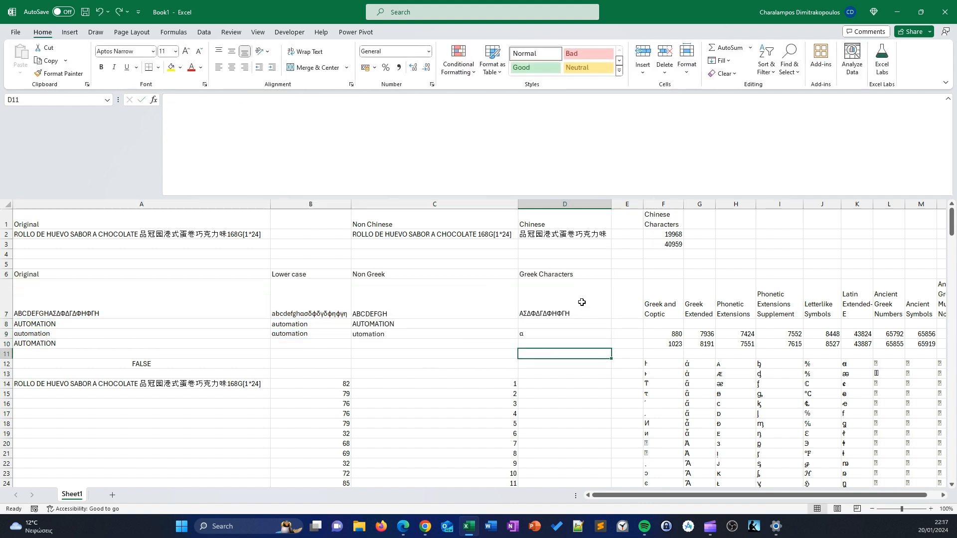
Step: Add filter controls to the header row of the range A6:D10
drag(567, 276, 105, 337)
key(ctrl+shift+l)
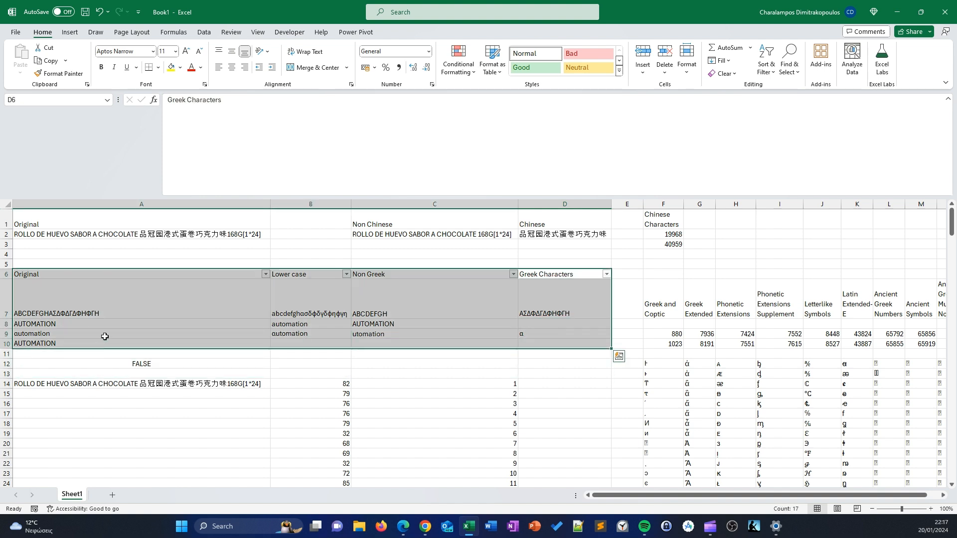
click(543, 339)
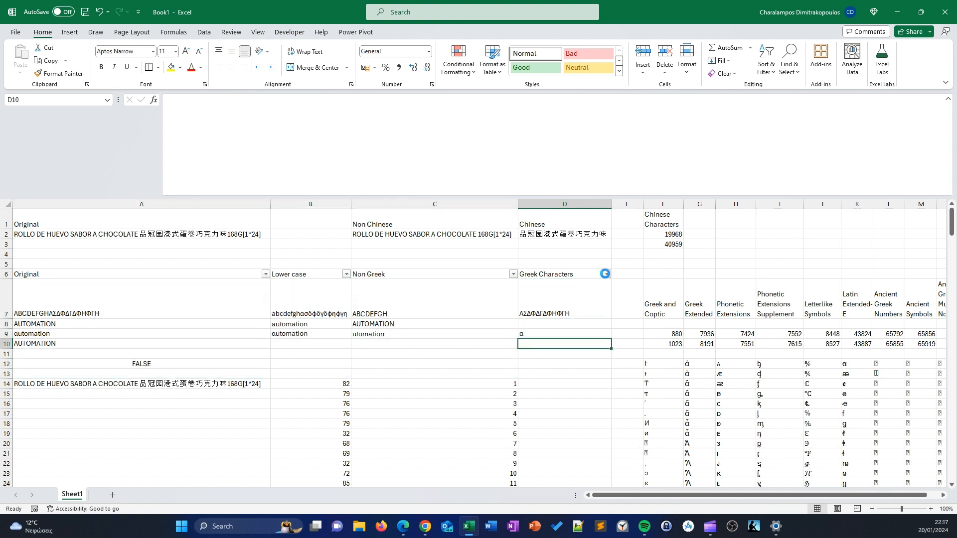
Step: Filter the Greek Characters column to exclude blanks and check the remaining rows
click(606, 275)
click(508, 432)
click(568, 496)
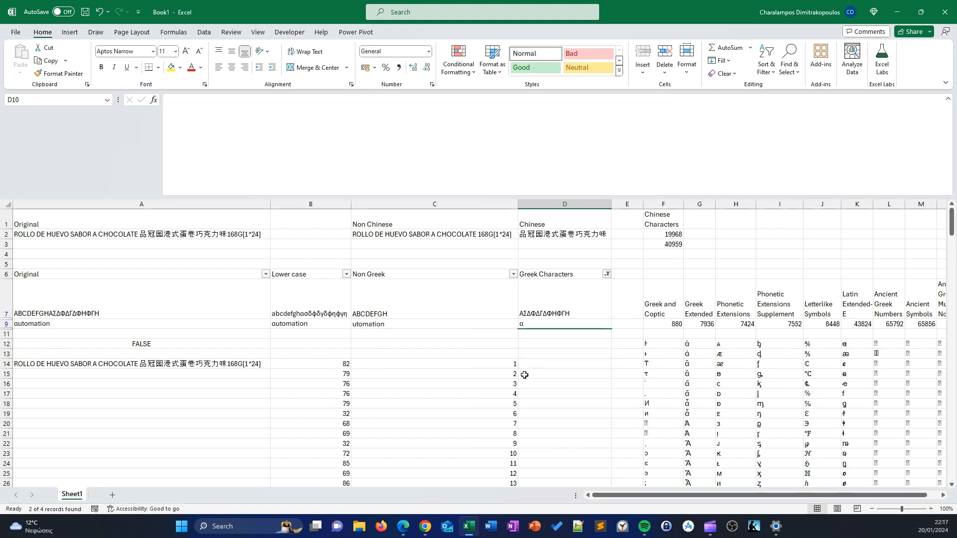
drag(249, 307, 448, 312)
click(584, 288)
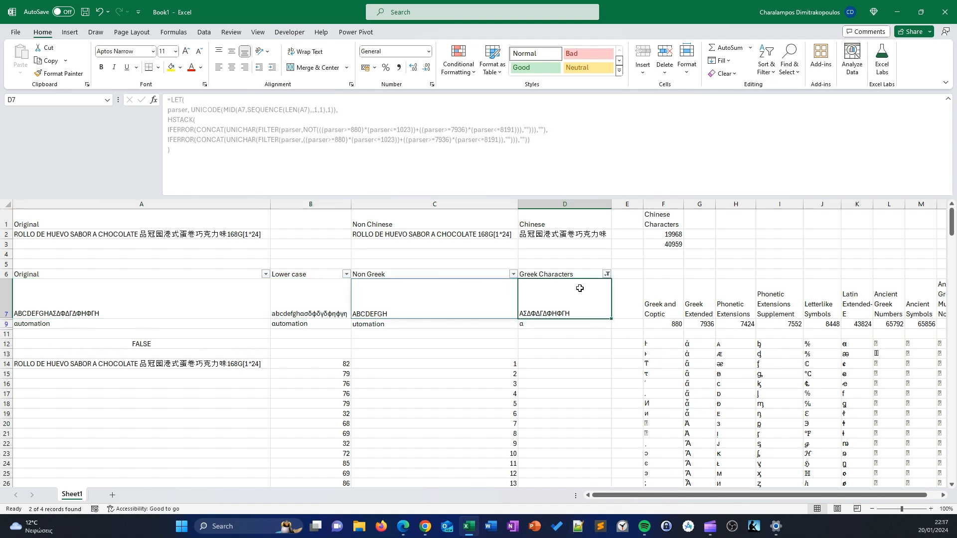